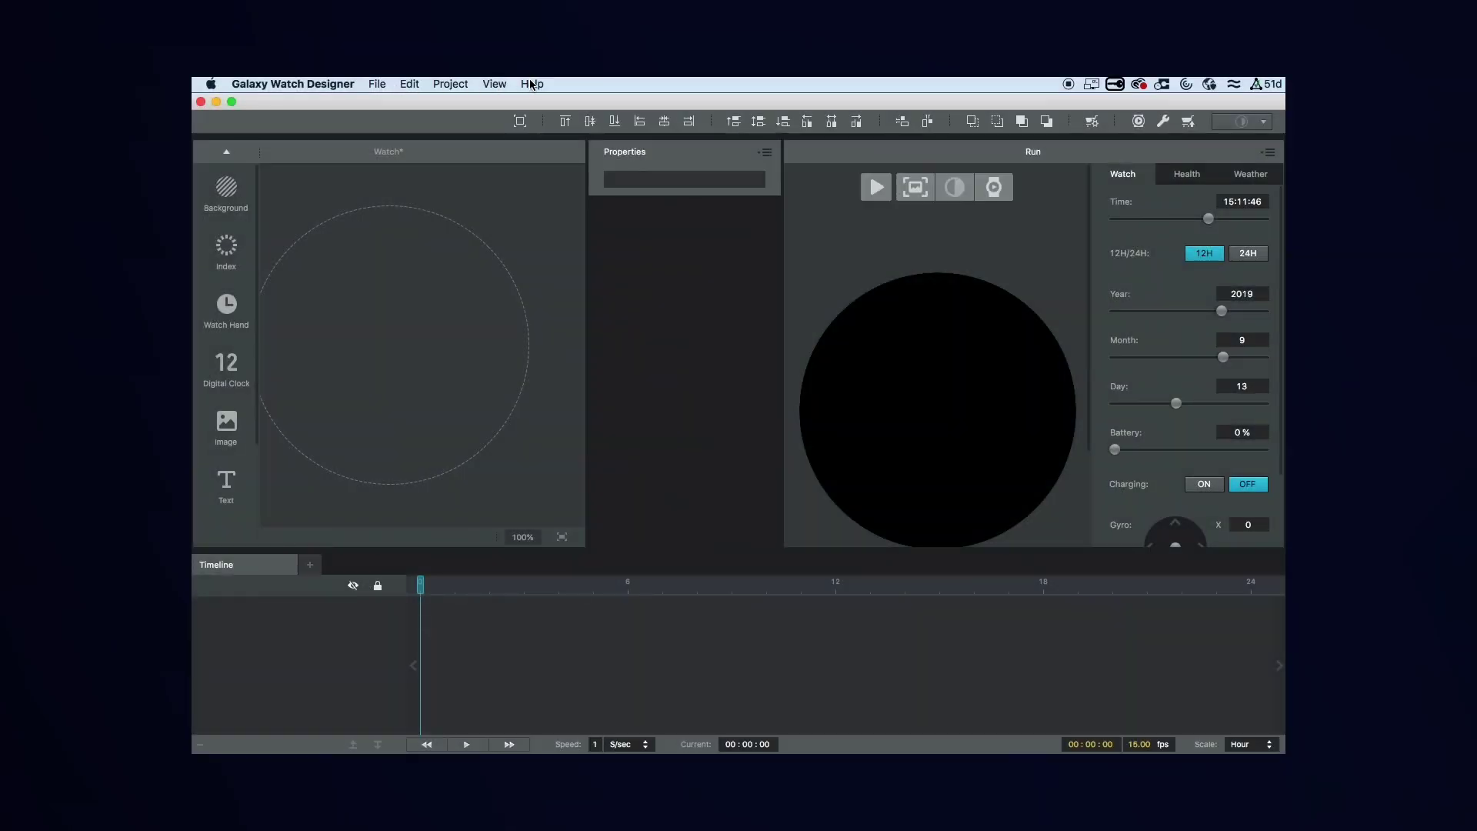
# Open the Store Asset Creator resource from Galaxy Watch Designer's Help menu
pyautogui.click(532, 83)
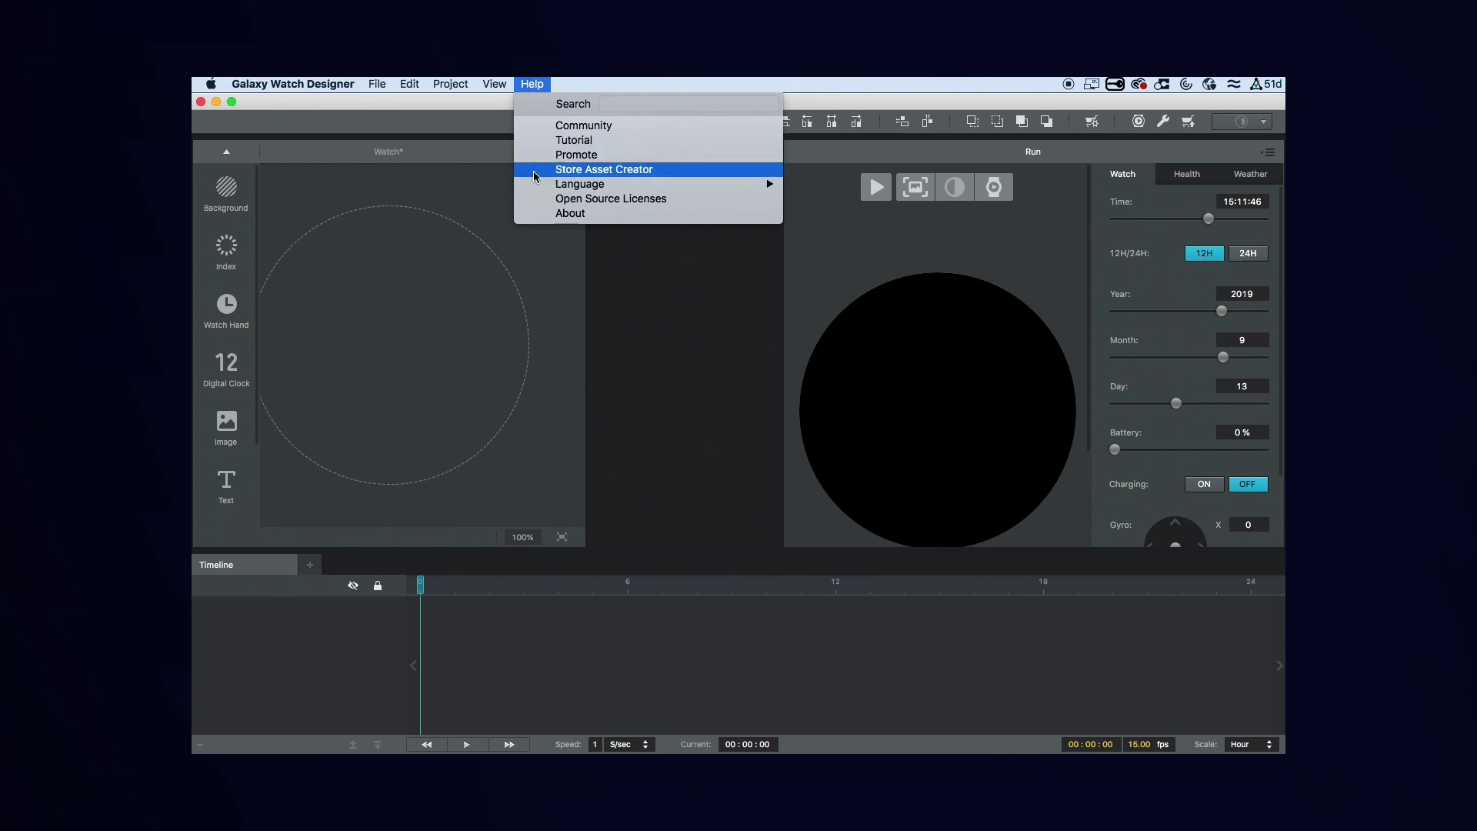
pyautogui.click(604, 170)
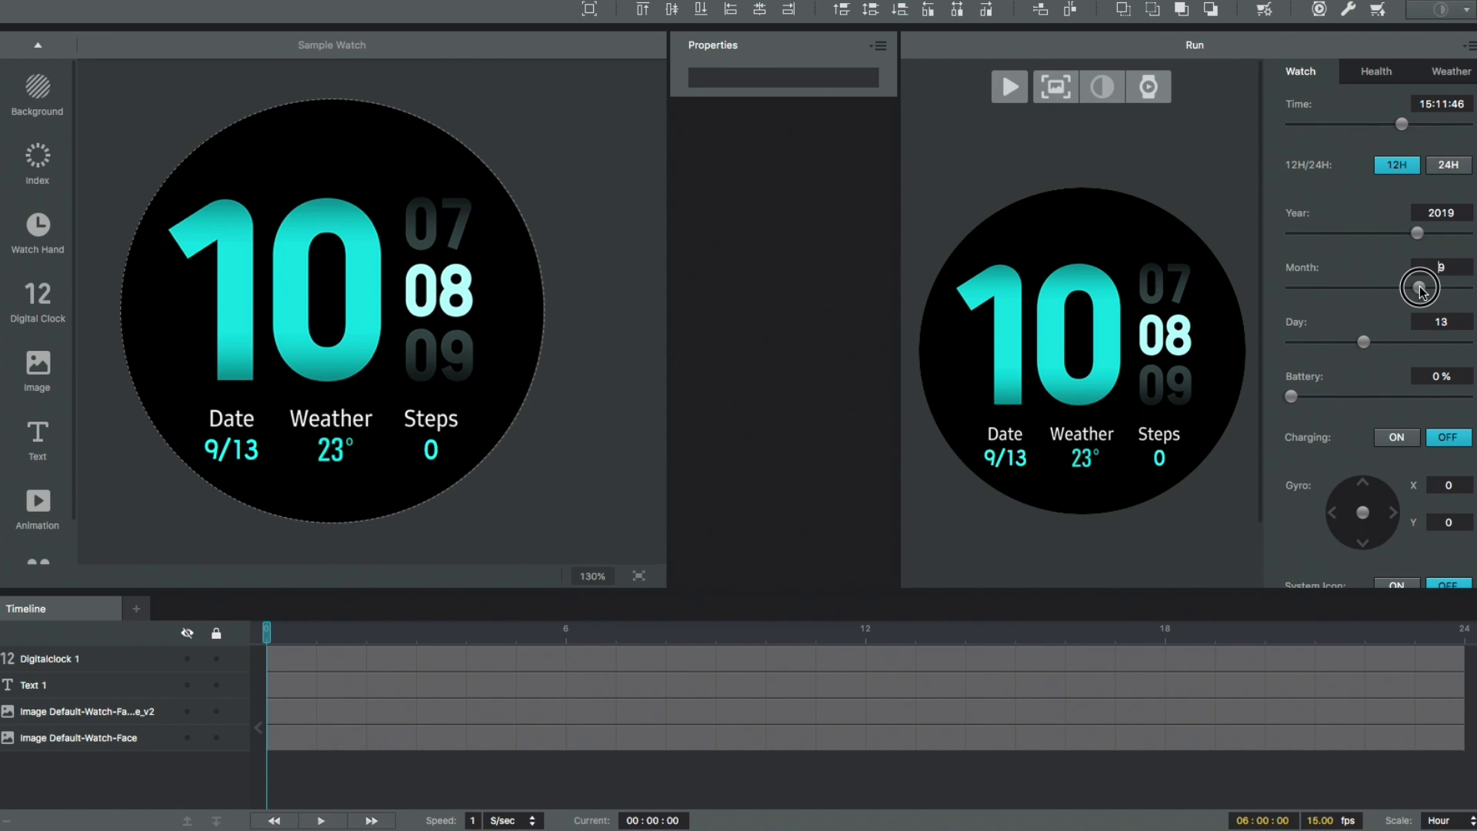
# Set the preview date sliders to month 12, day 25 and enter a Steps count
pyautogui.moveTo(1420, 287); pyautogui.dragTo(1468, 290)
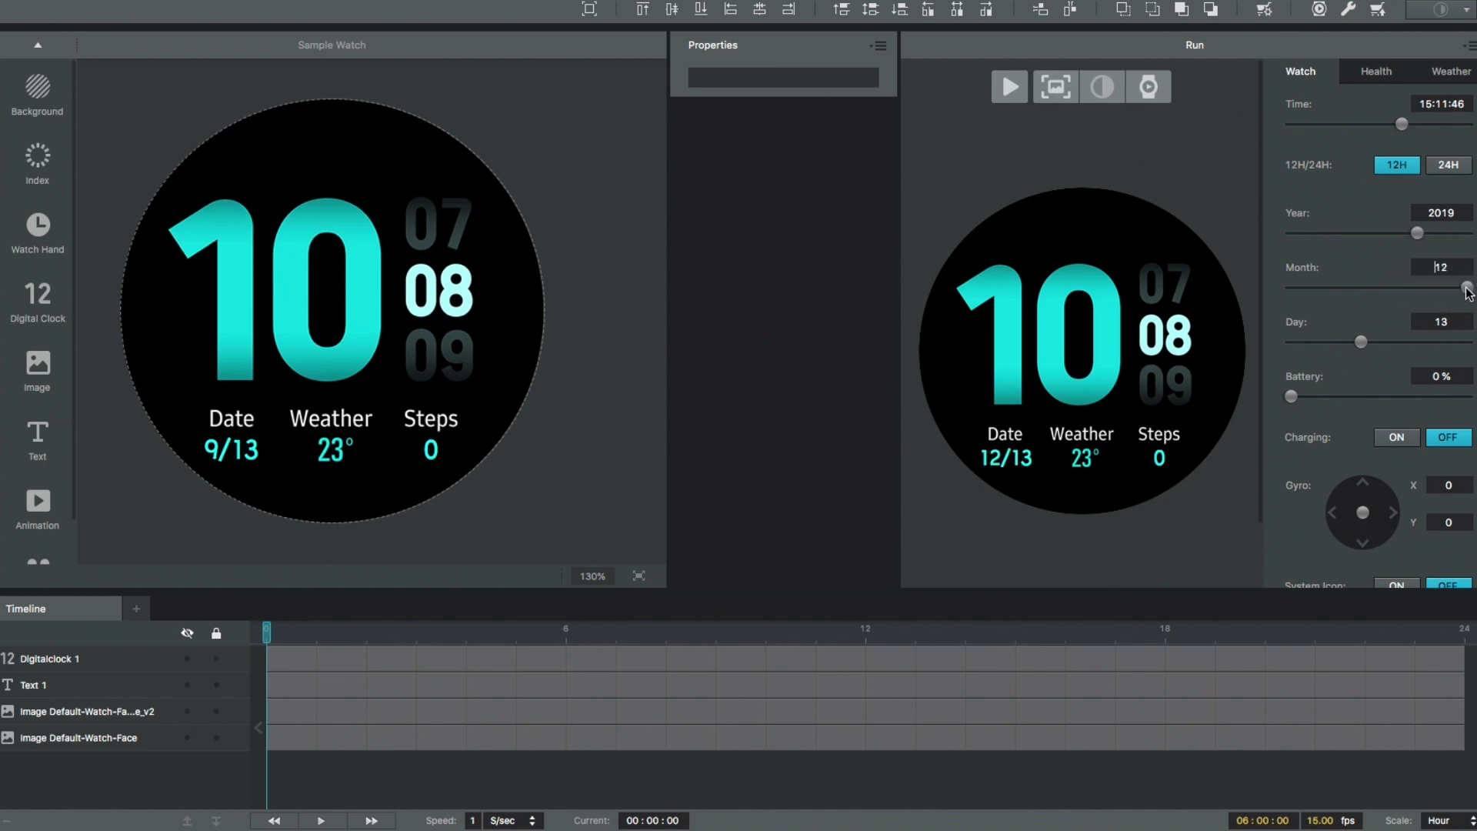
pyautogui.moveTo(1361, 342); pyautogui.dragTo(1432, 342)
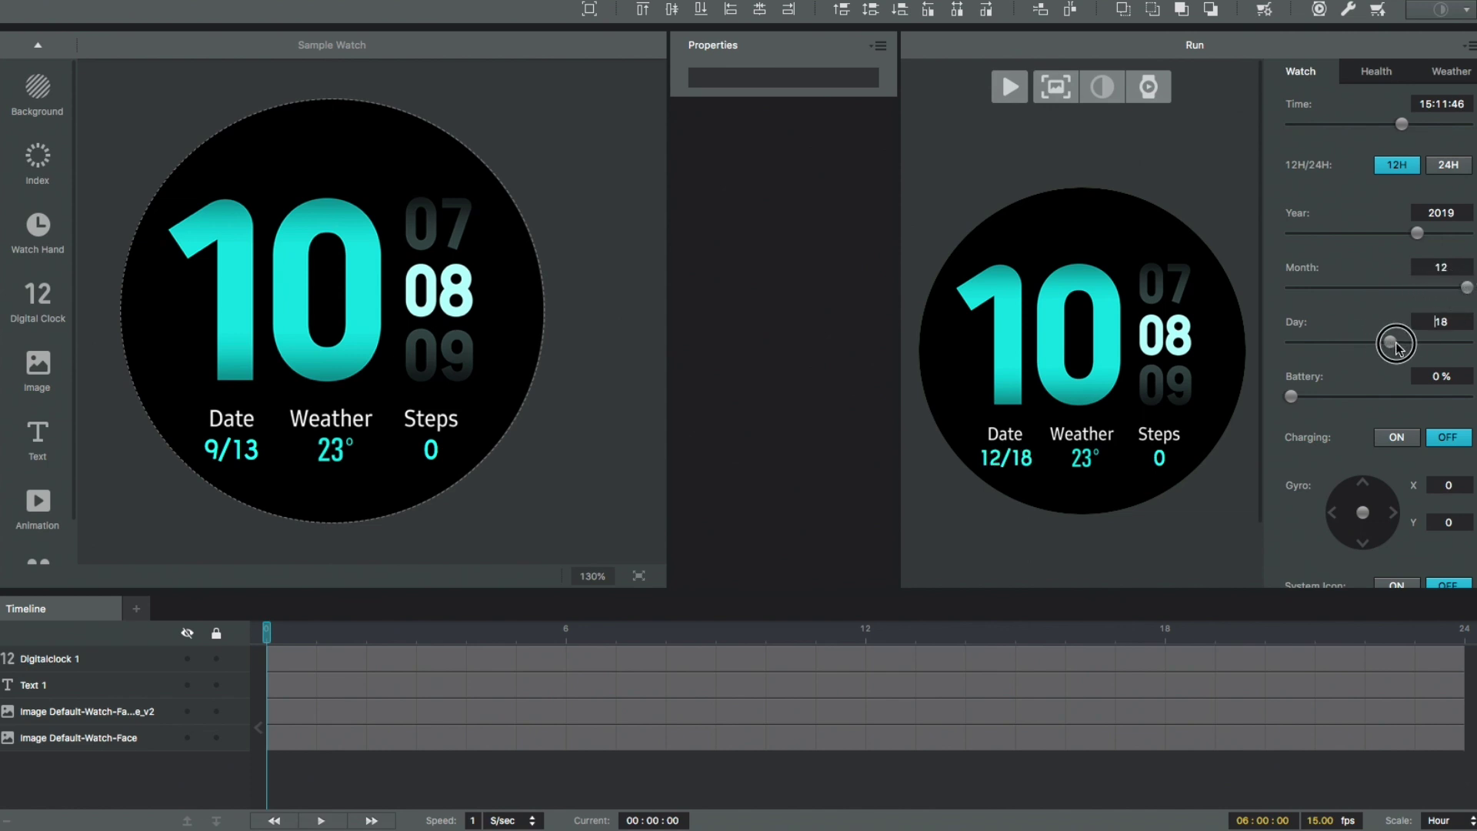
pyautogui.click(1377, 71)
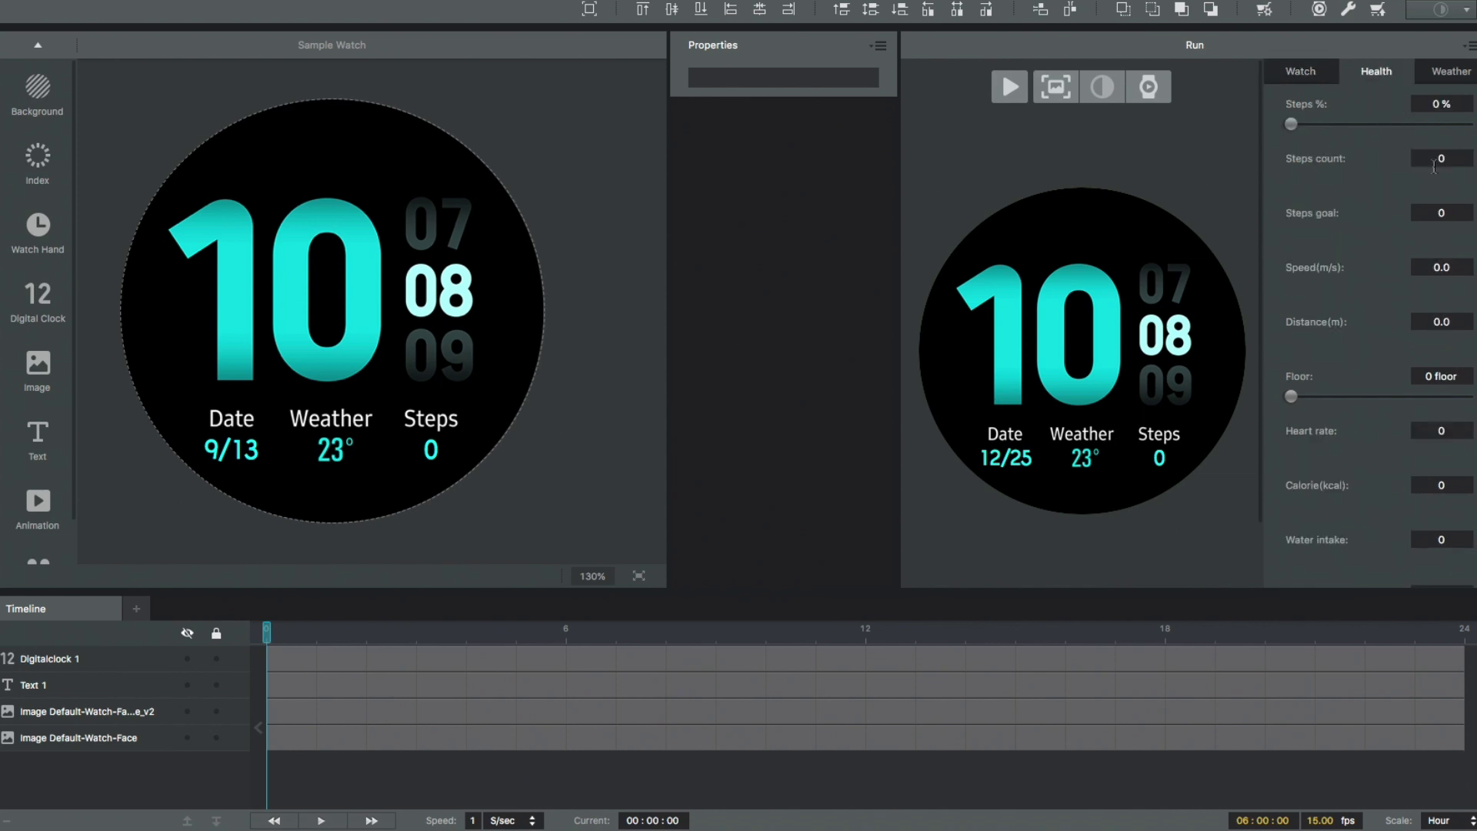
pyautogui.click(1442, 159)
pyautogui.write('2567')
pyautogui.press('Return')
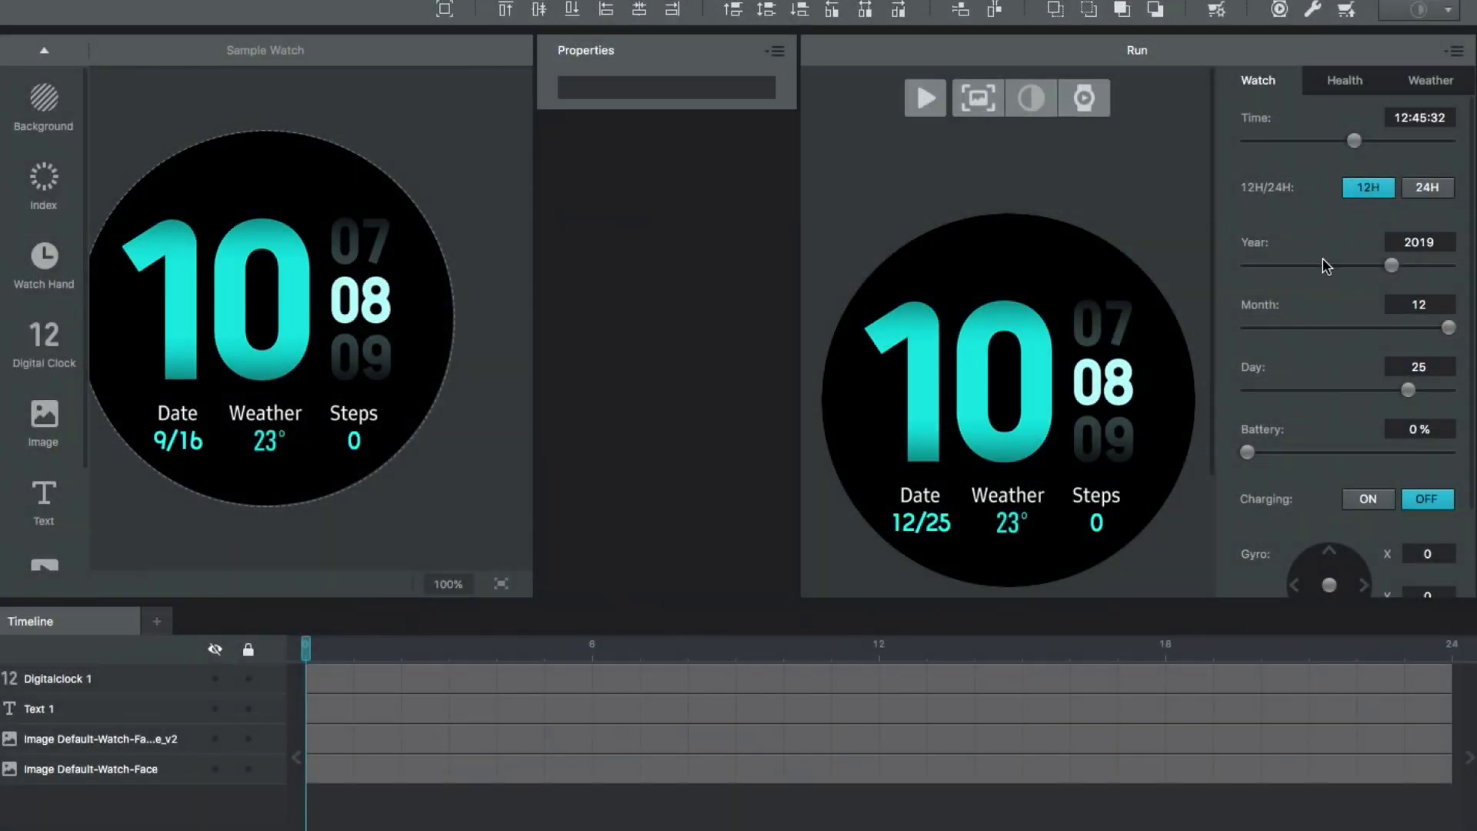
# Capture the 12/25 preview as a PNG and select the saved screenshot in Finder
pyautogui.click(978, 98)
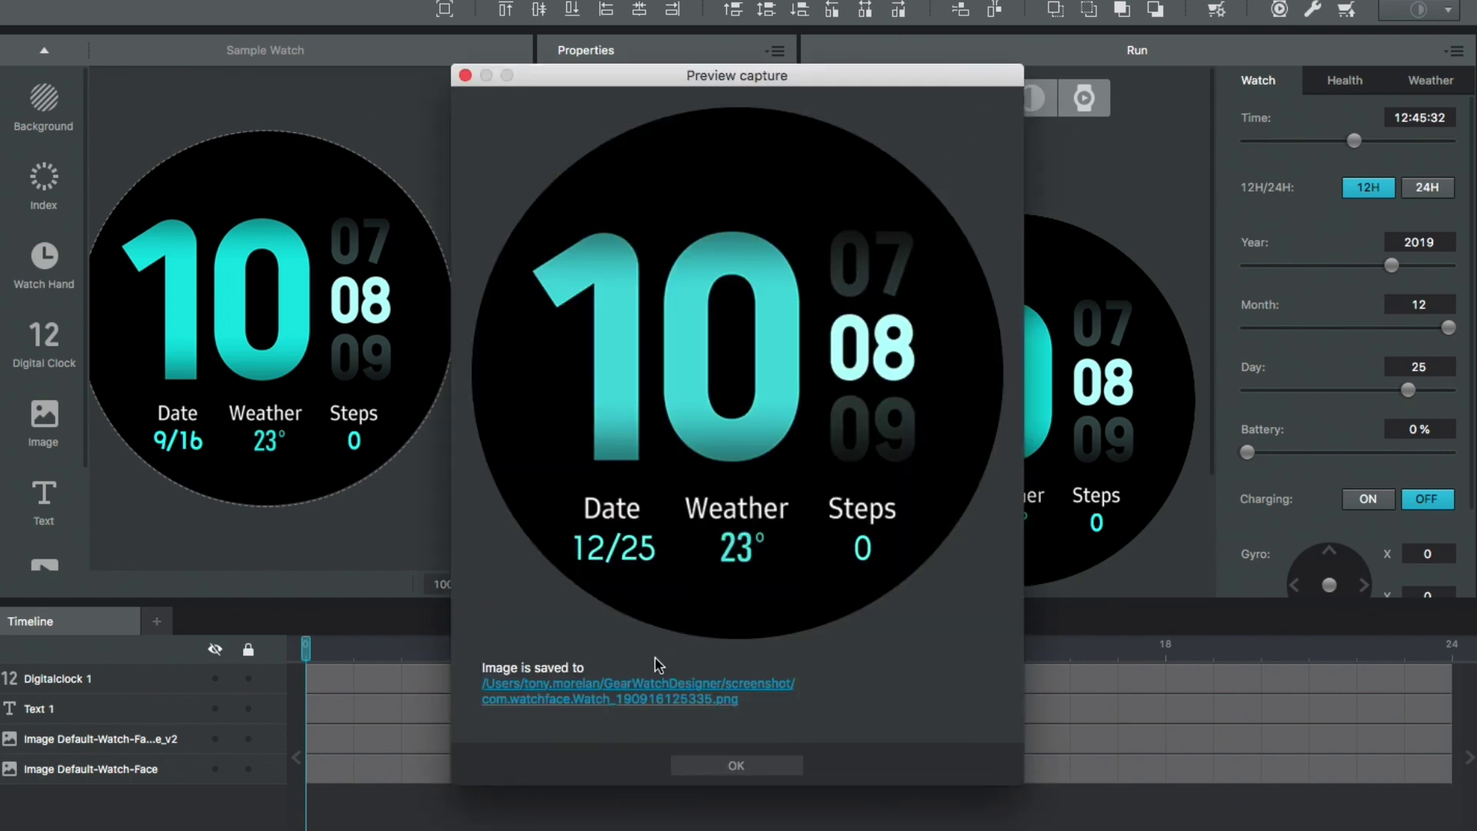
pyautogui.click(661, 697)
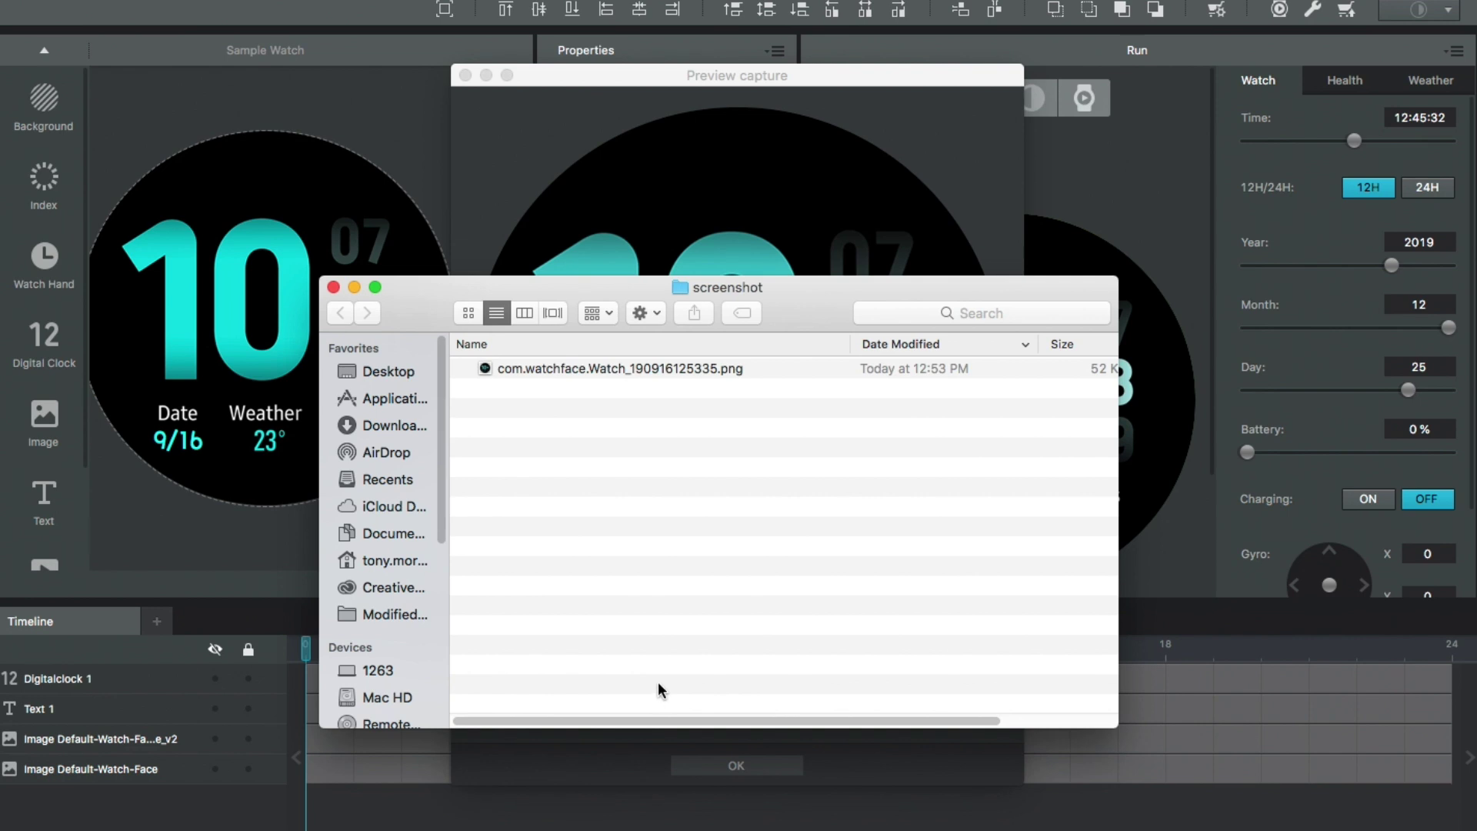
pyautogui.click(489, 368)
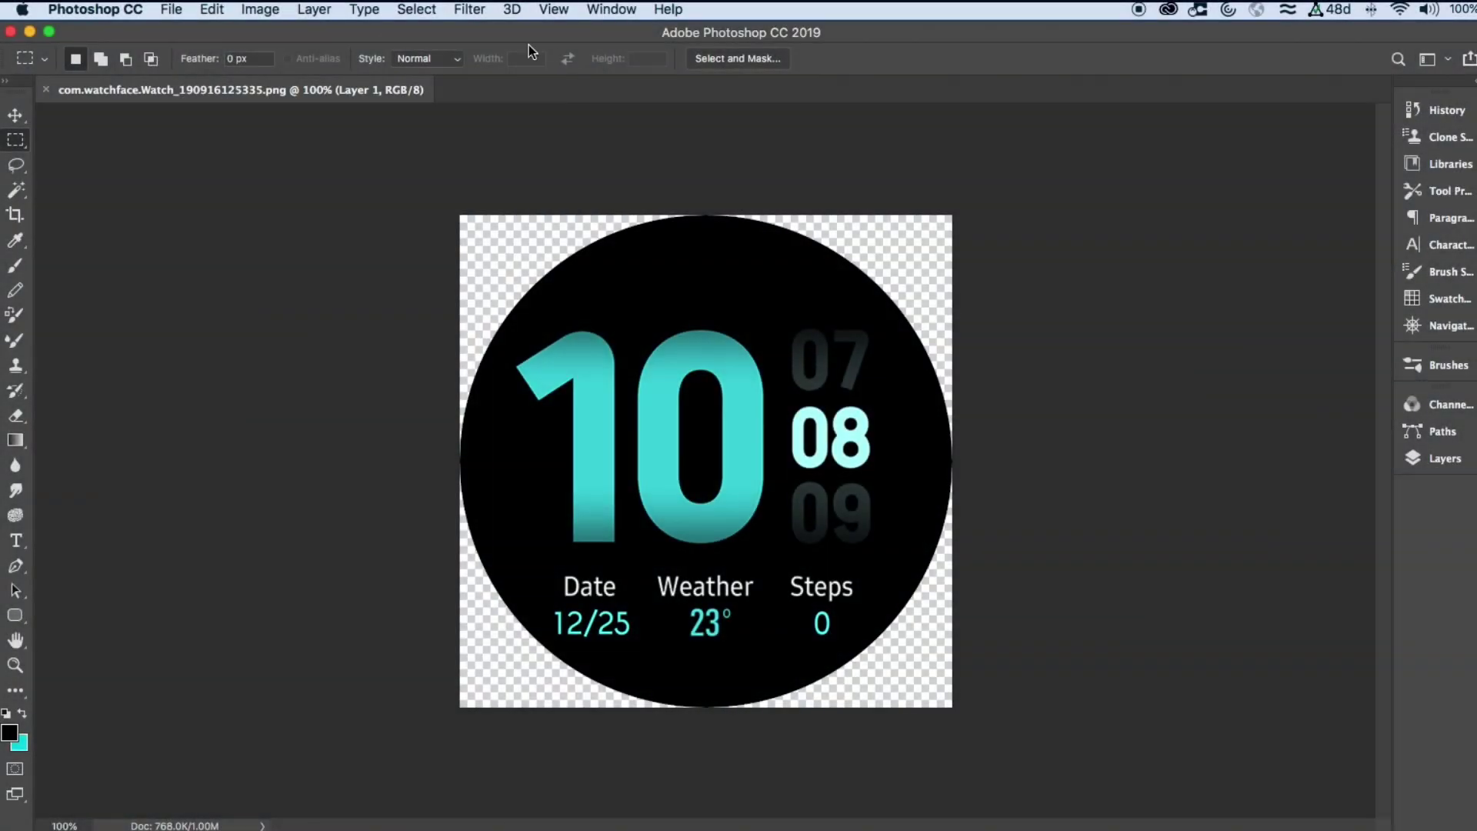
# Select all and copy the watch face image, then open the Galaxy Store Asset Creator v2.0 PSD
pyautogui.click(419, 10)
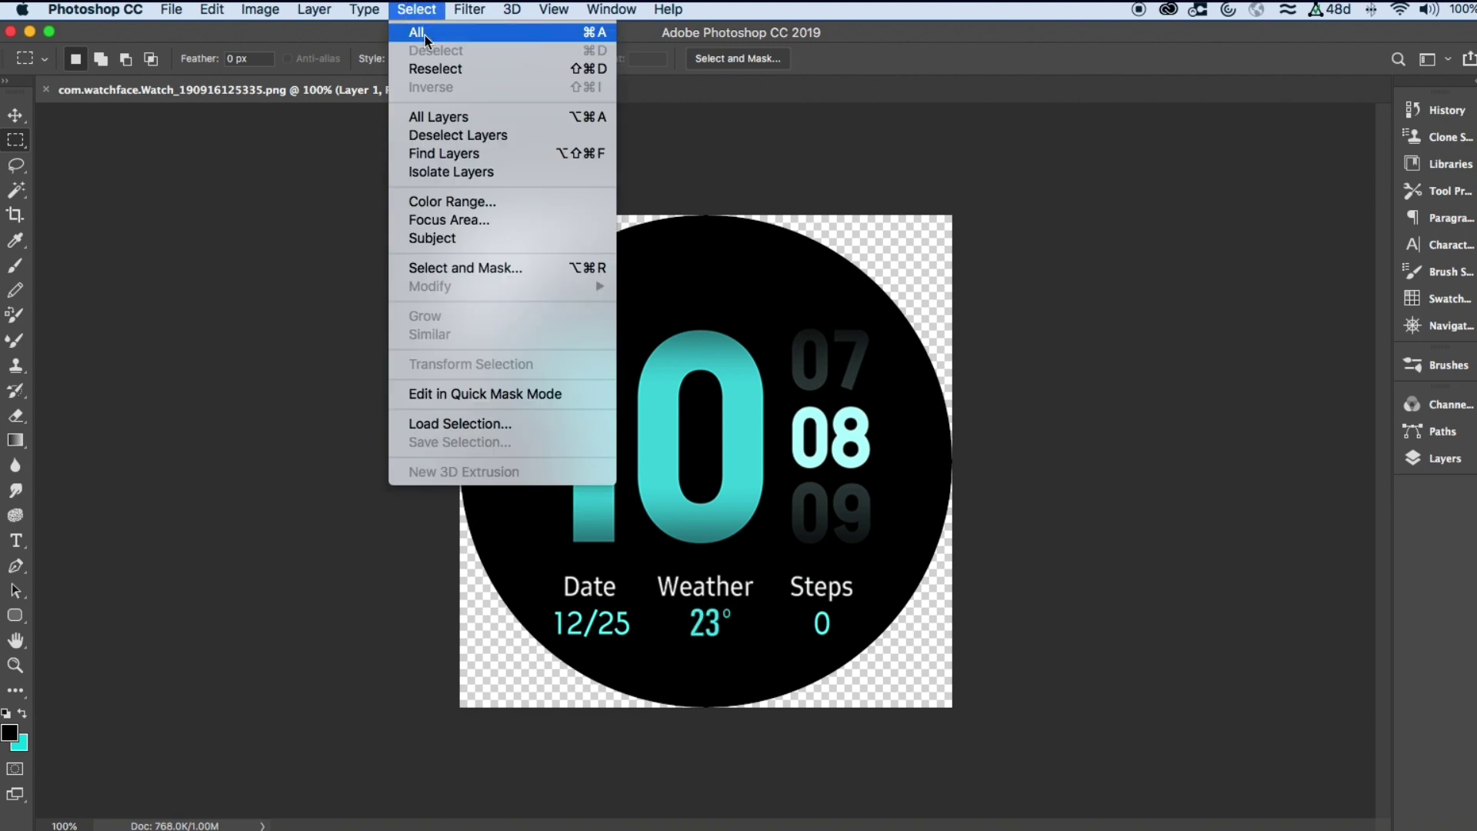
pyautogui.click(425, 35)
pyautogui.click(211, 10)
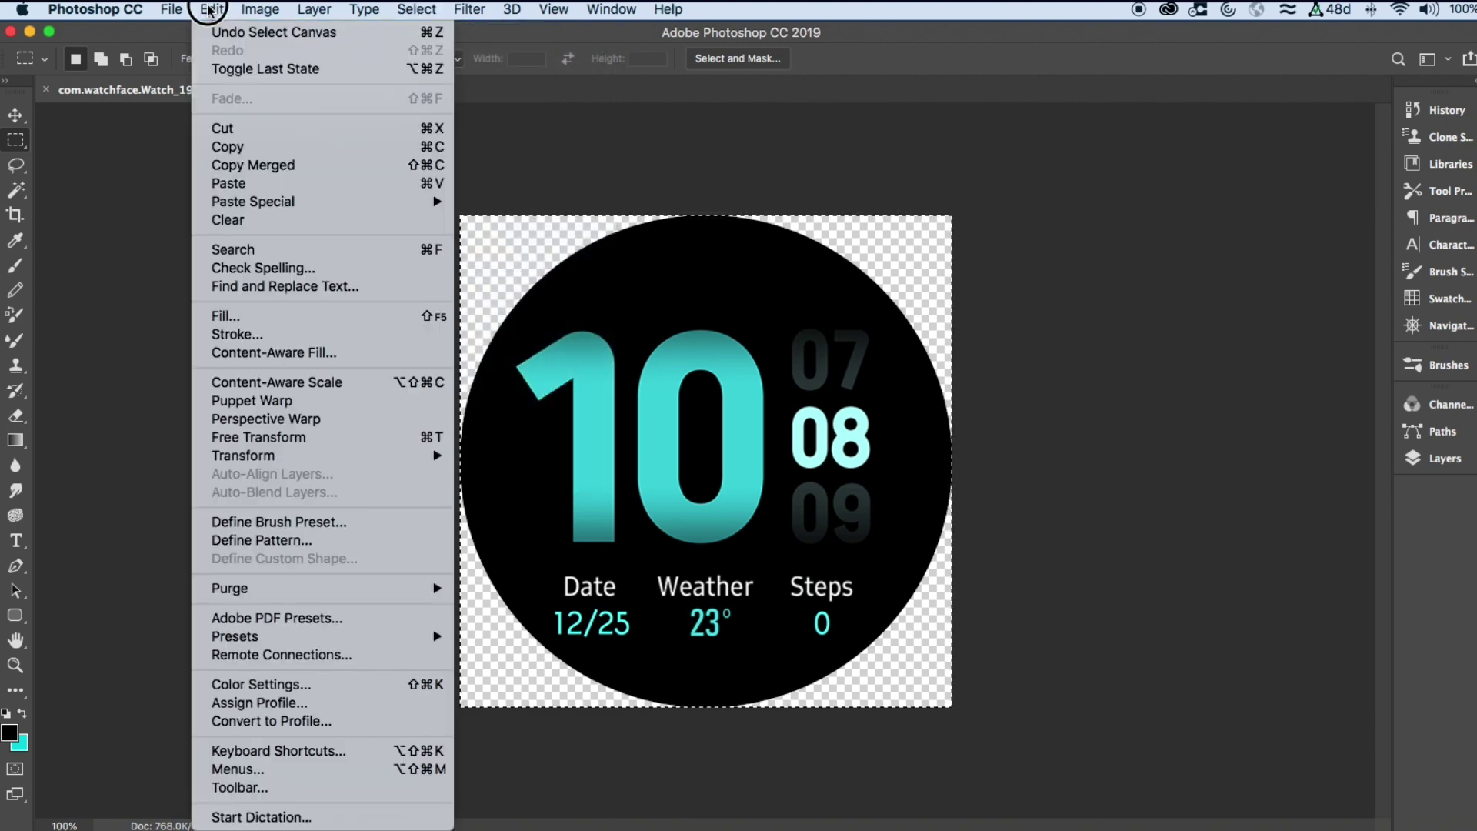
pyautogui.click(228, 147)
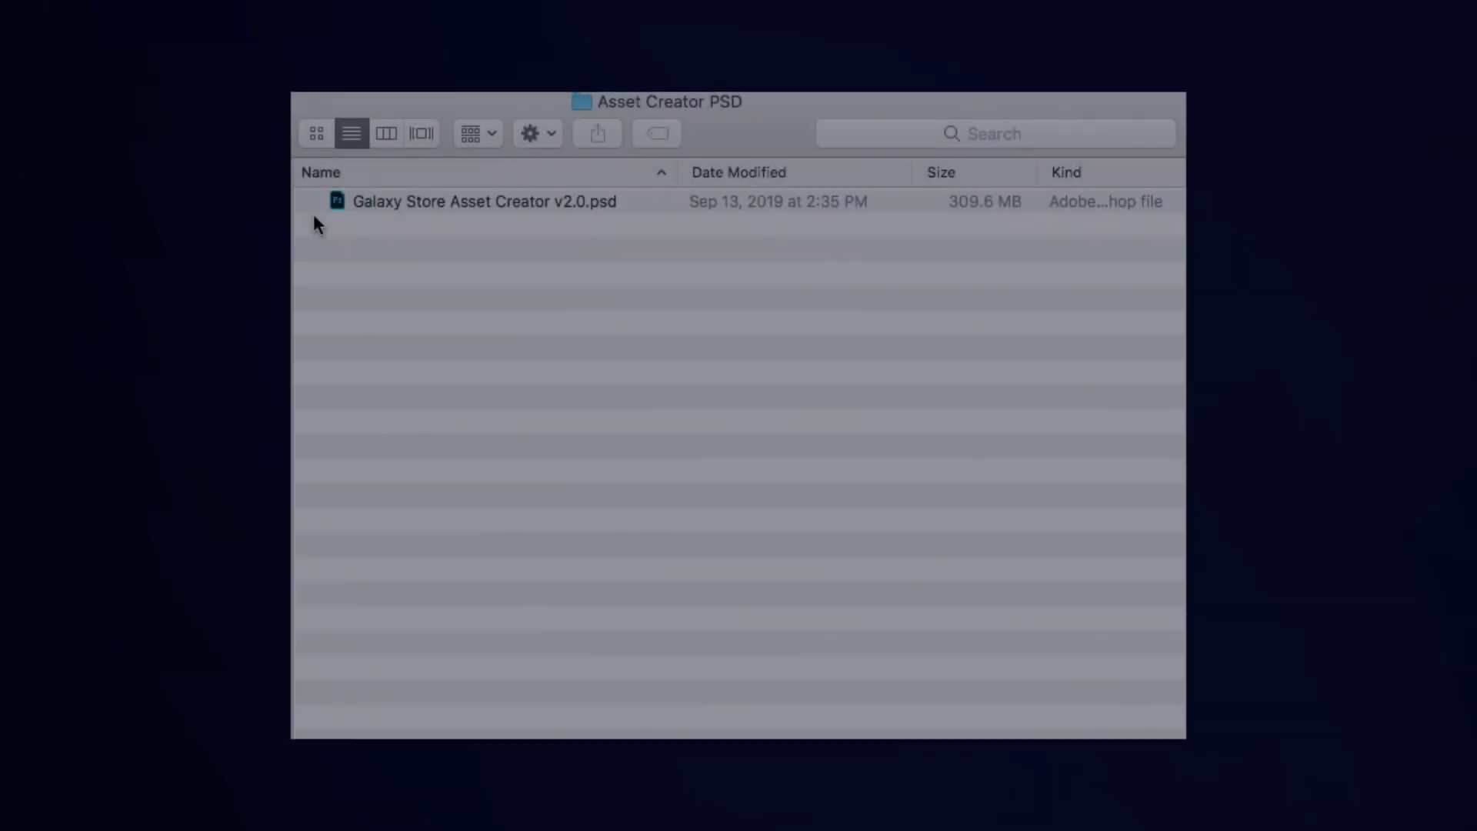
pyautogui.doubleClick(340, 202)
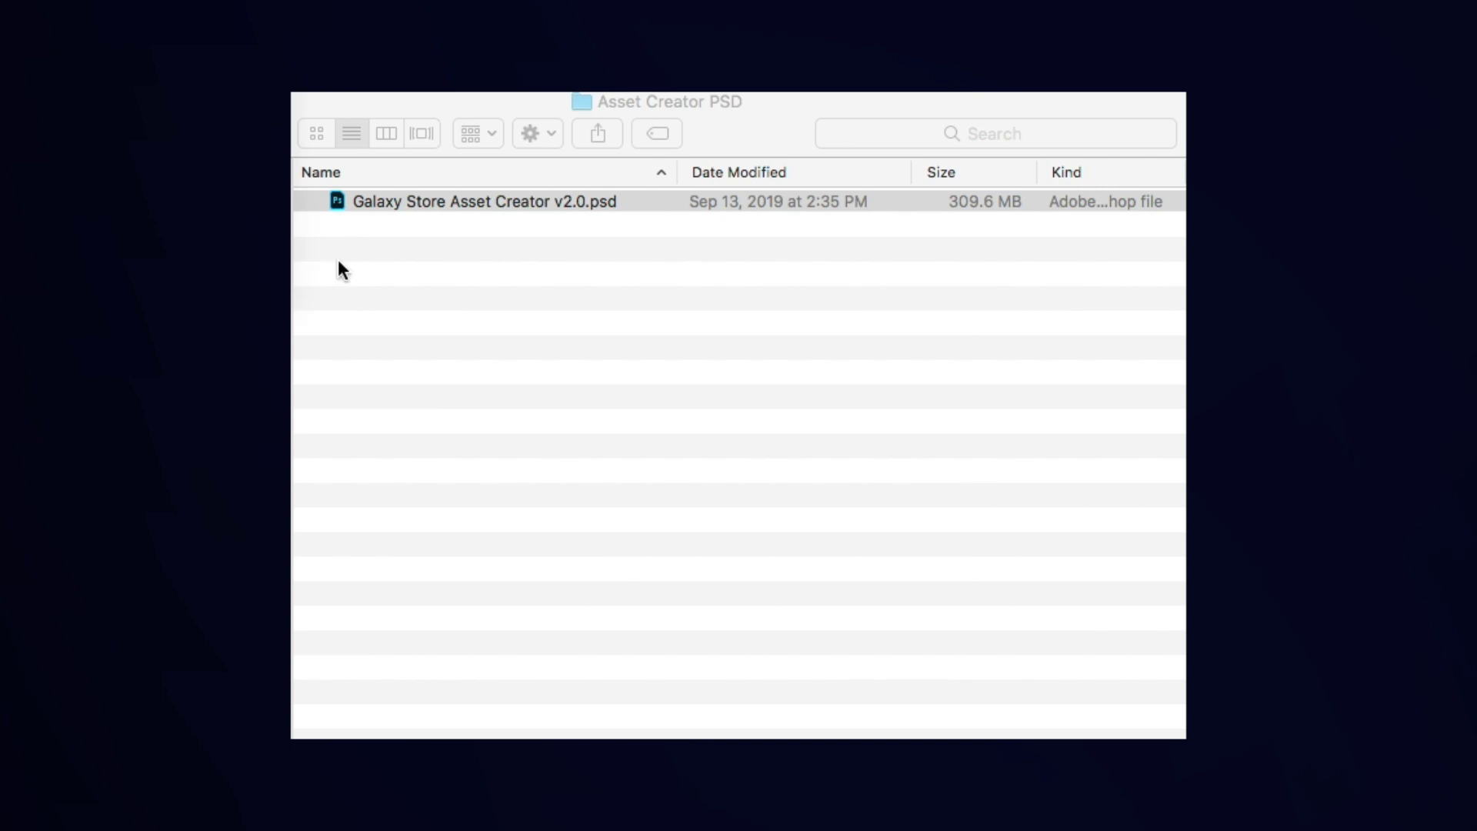
# Open the Galaxy Store Asset Creator v2.0-assets folder and show its images as thumbnails
pyautogui.doubleClick(339, 202)
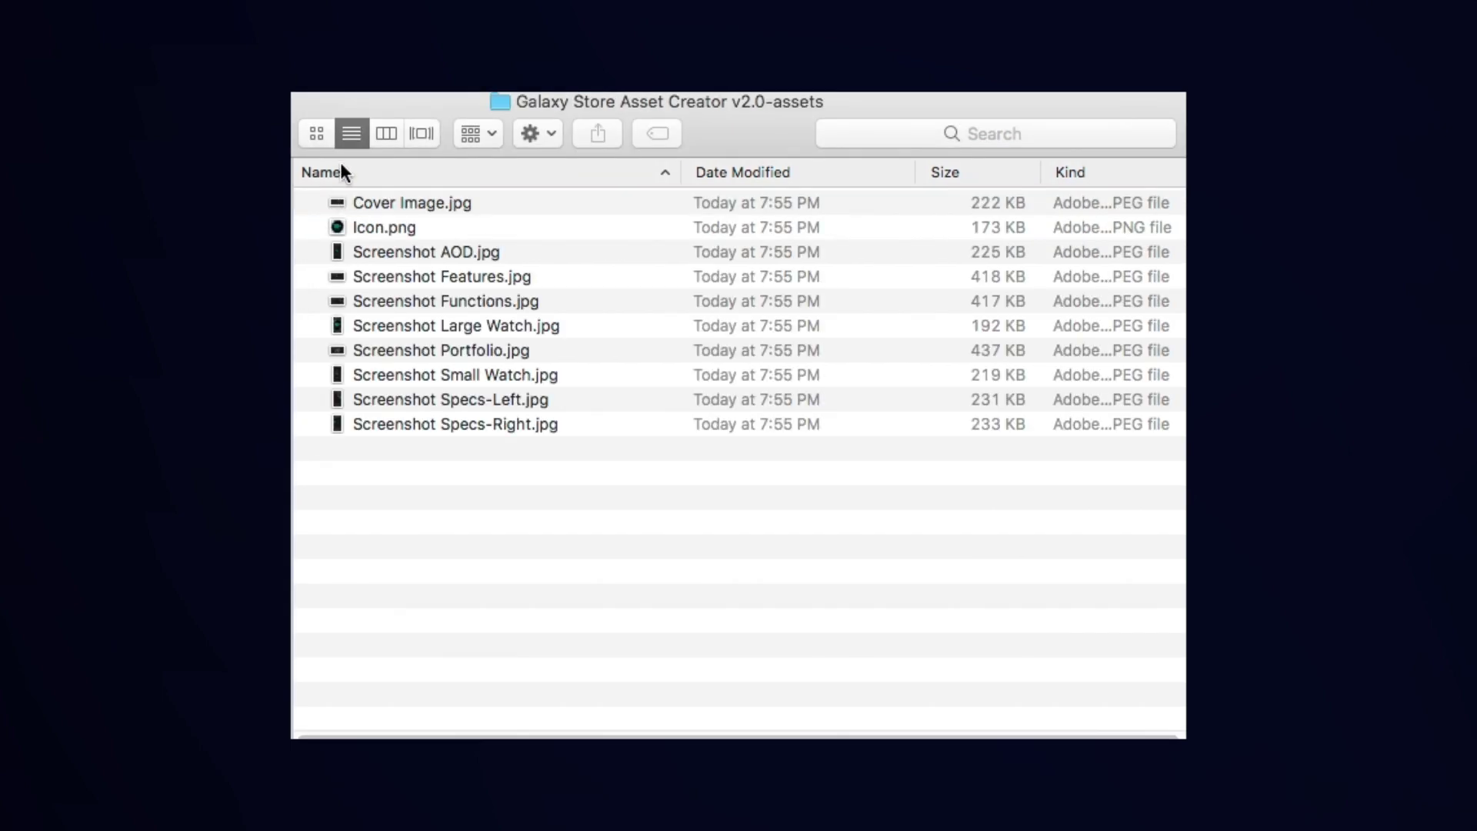
pyautogui.click(316, 134)
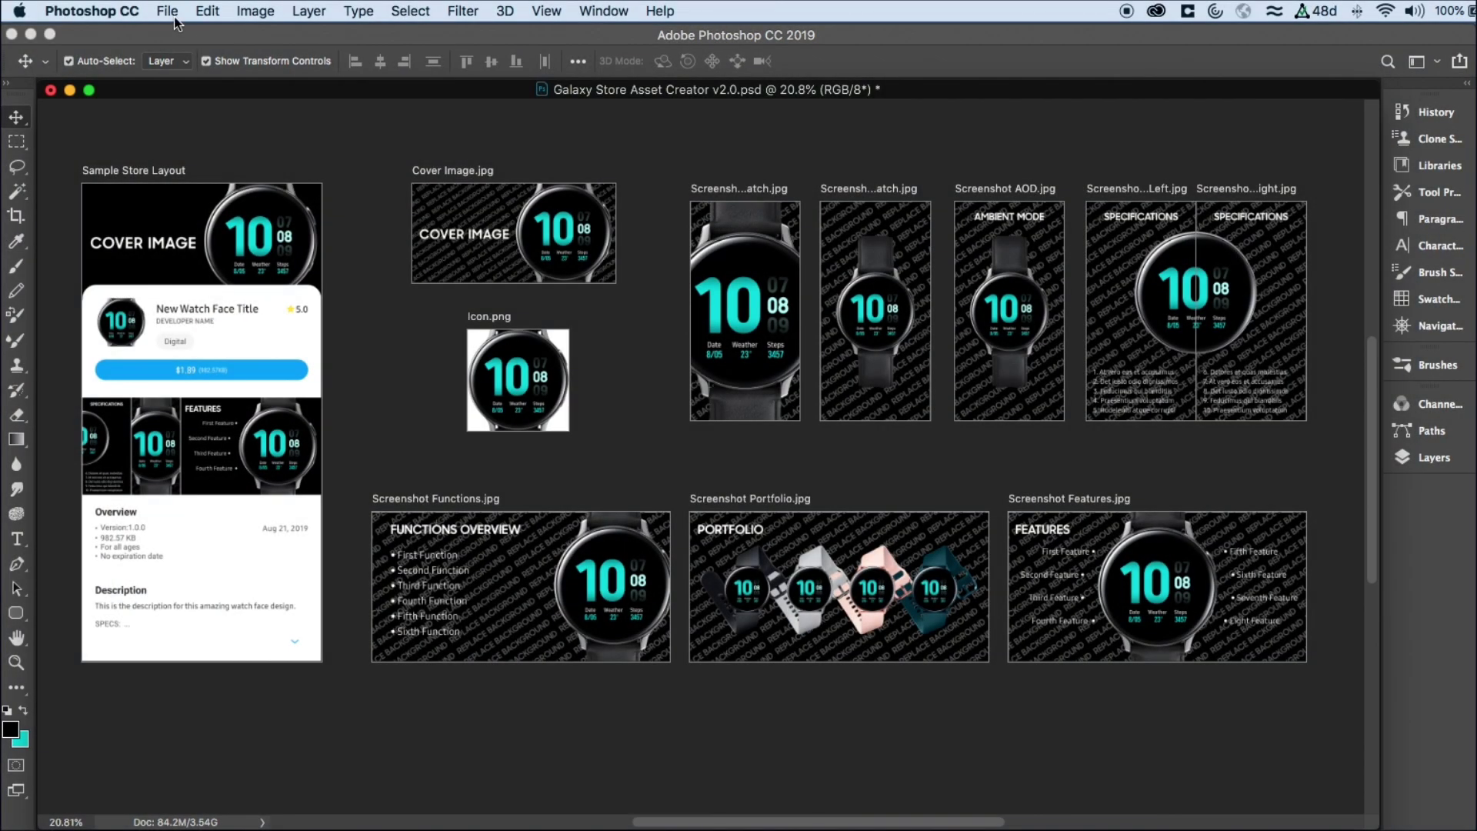
pyautogui.click(166, 13)
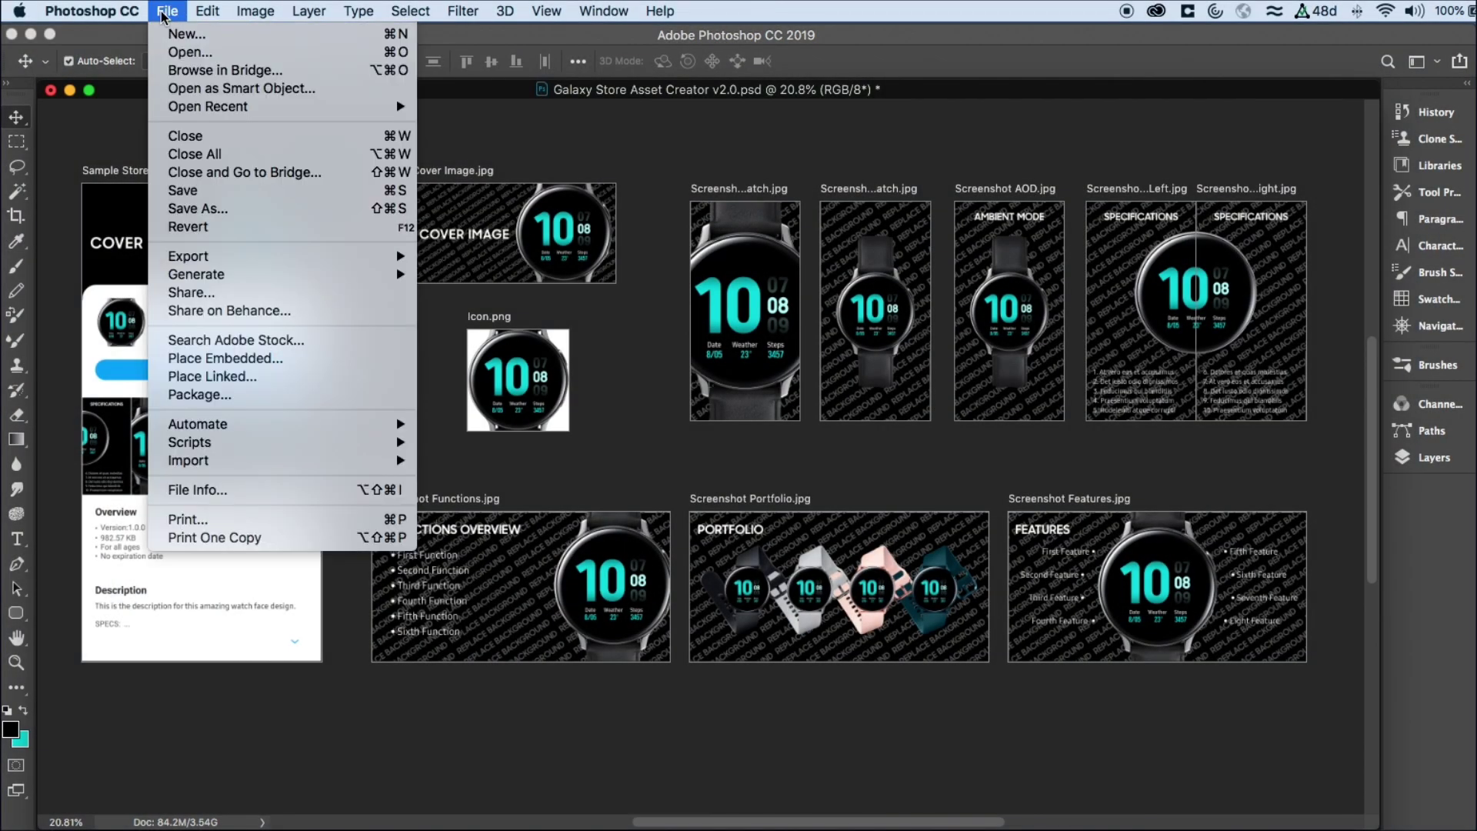
pyautogui.moveTo(196, 276)
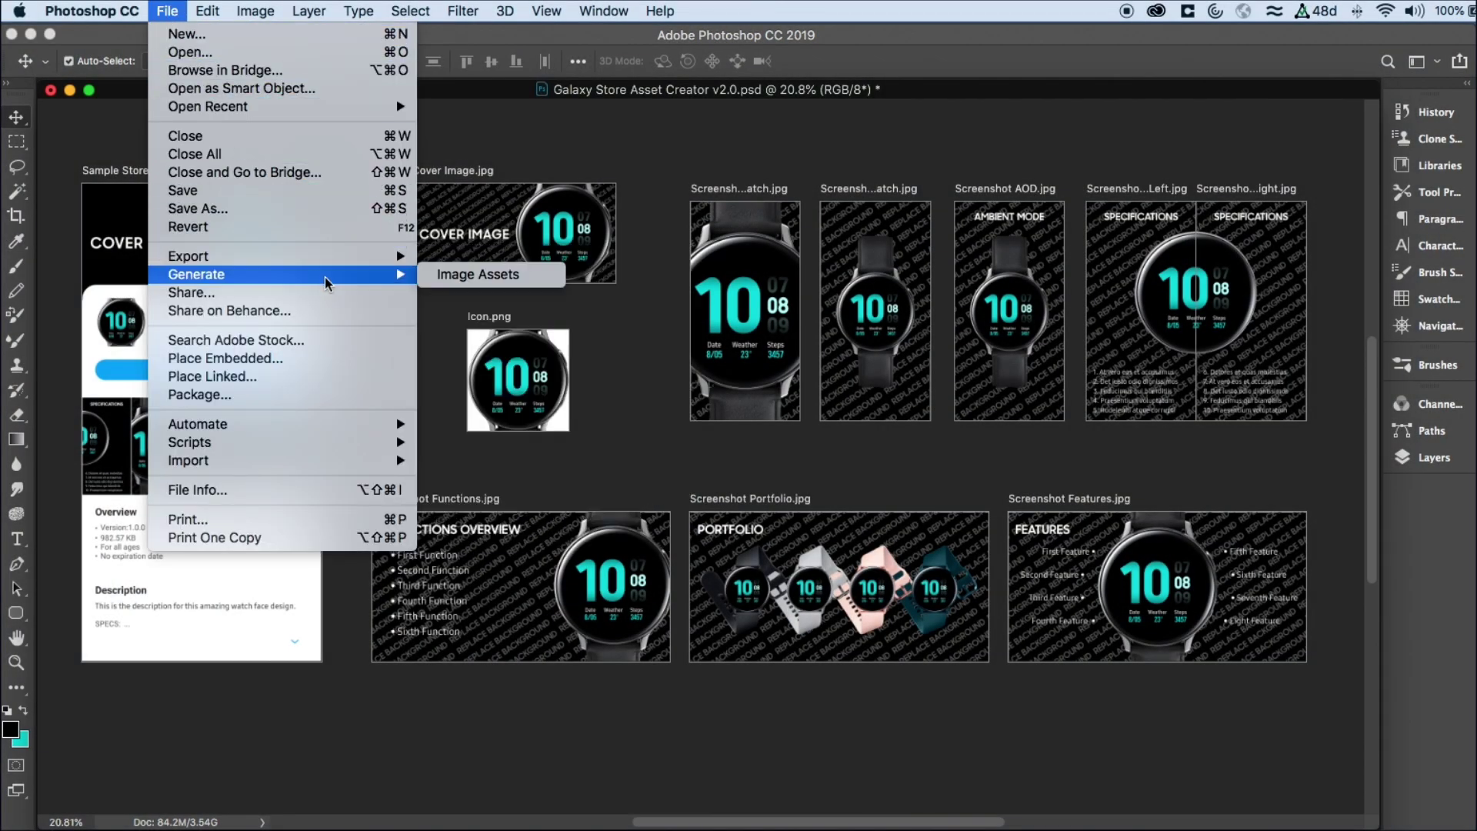
# Generate image assets and select the Watch Face Artwork layer inside the Icon.png group
pyautogui.click(456, 275)
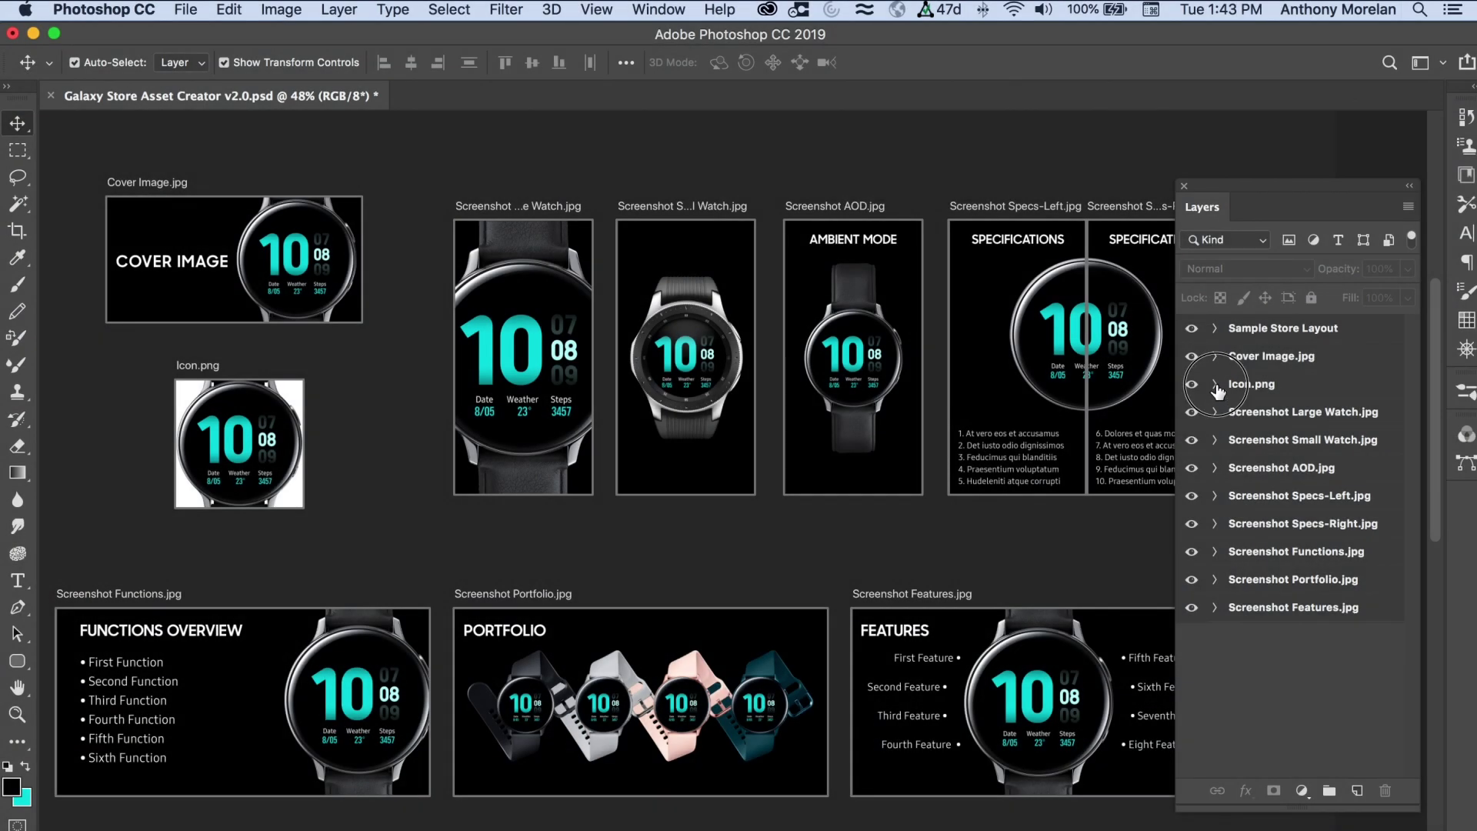
pyautogui.click(1216, 385)
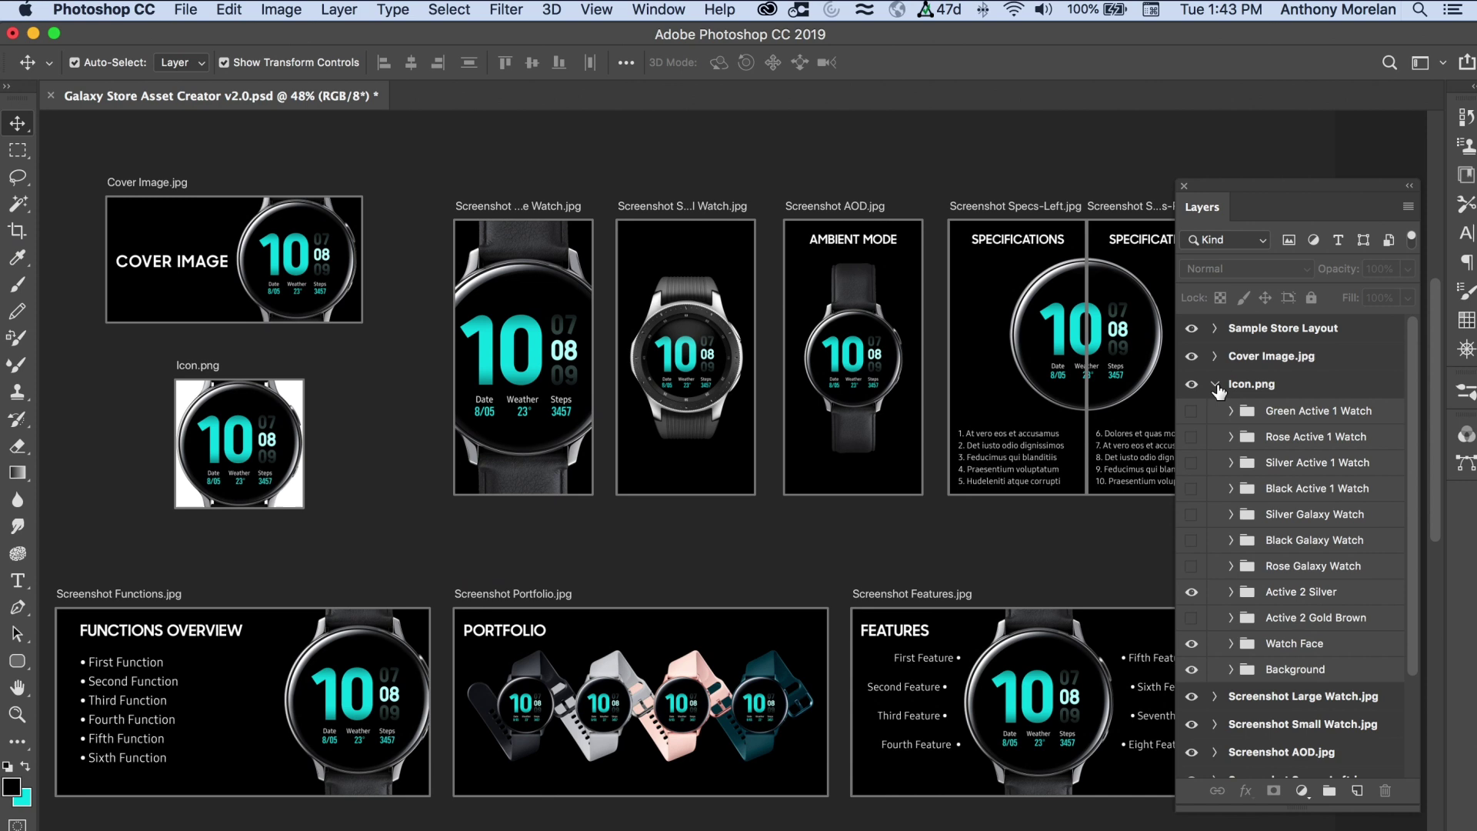
pyautogui.click(1232, 644)
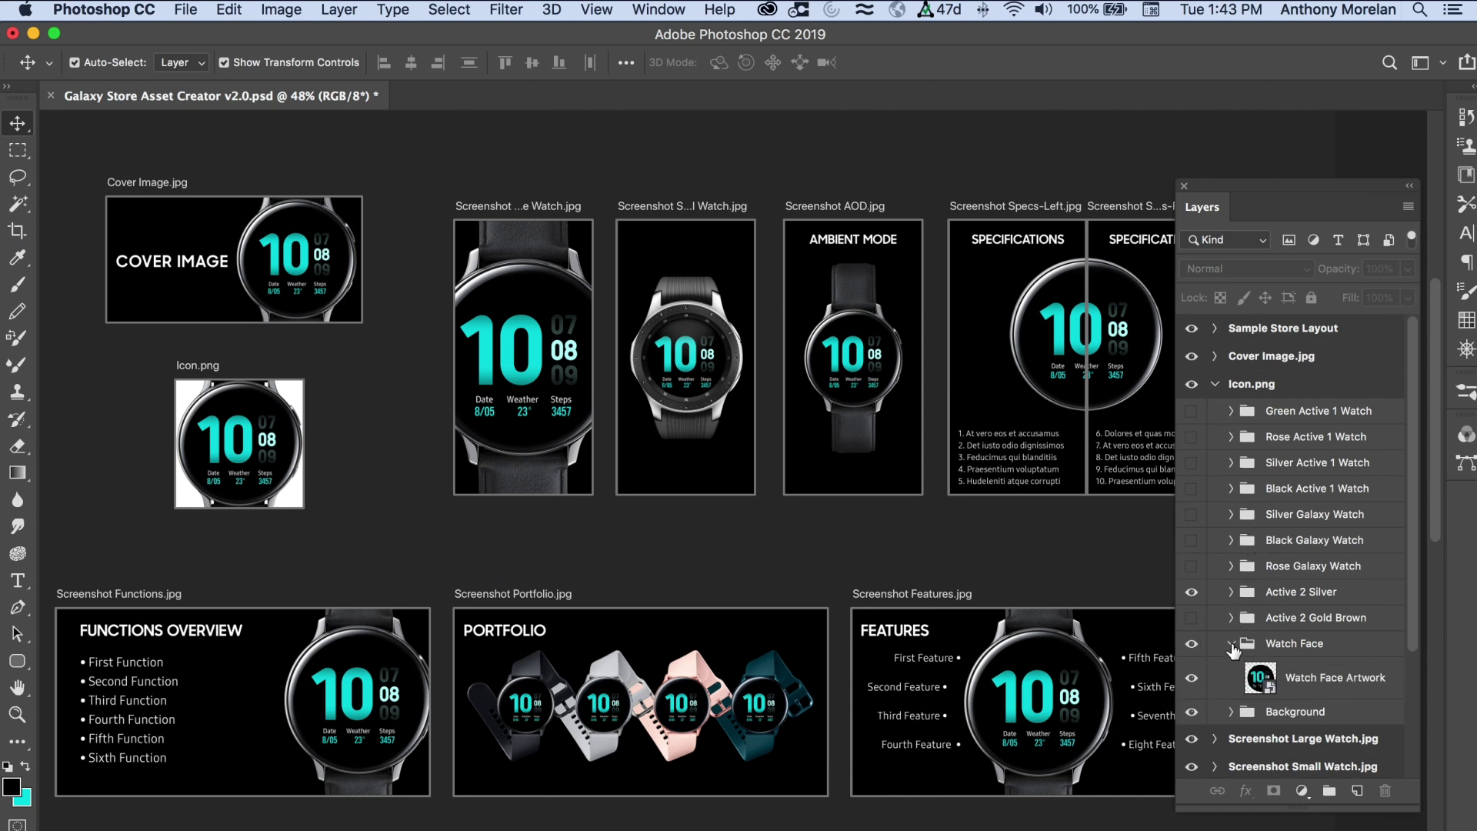
pyautogui.click(1260, 678)
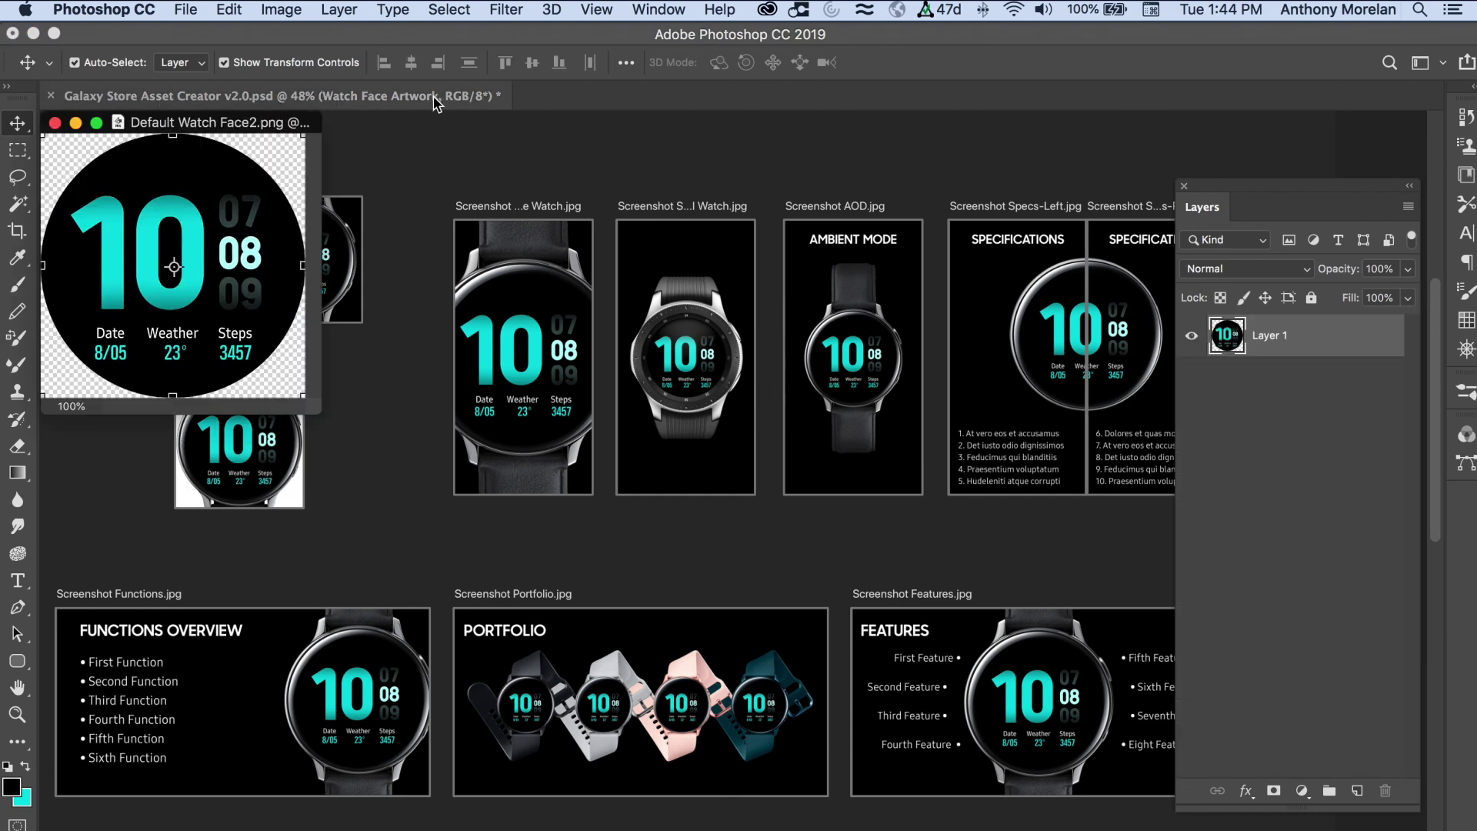
# Paste the gold watch face, delete the old Layer 1, then save and close the smart object
pyautogui.click(229, 10)
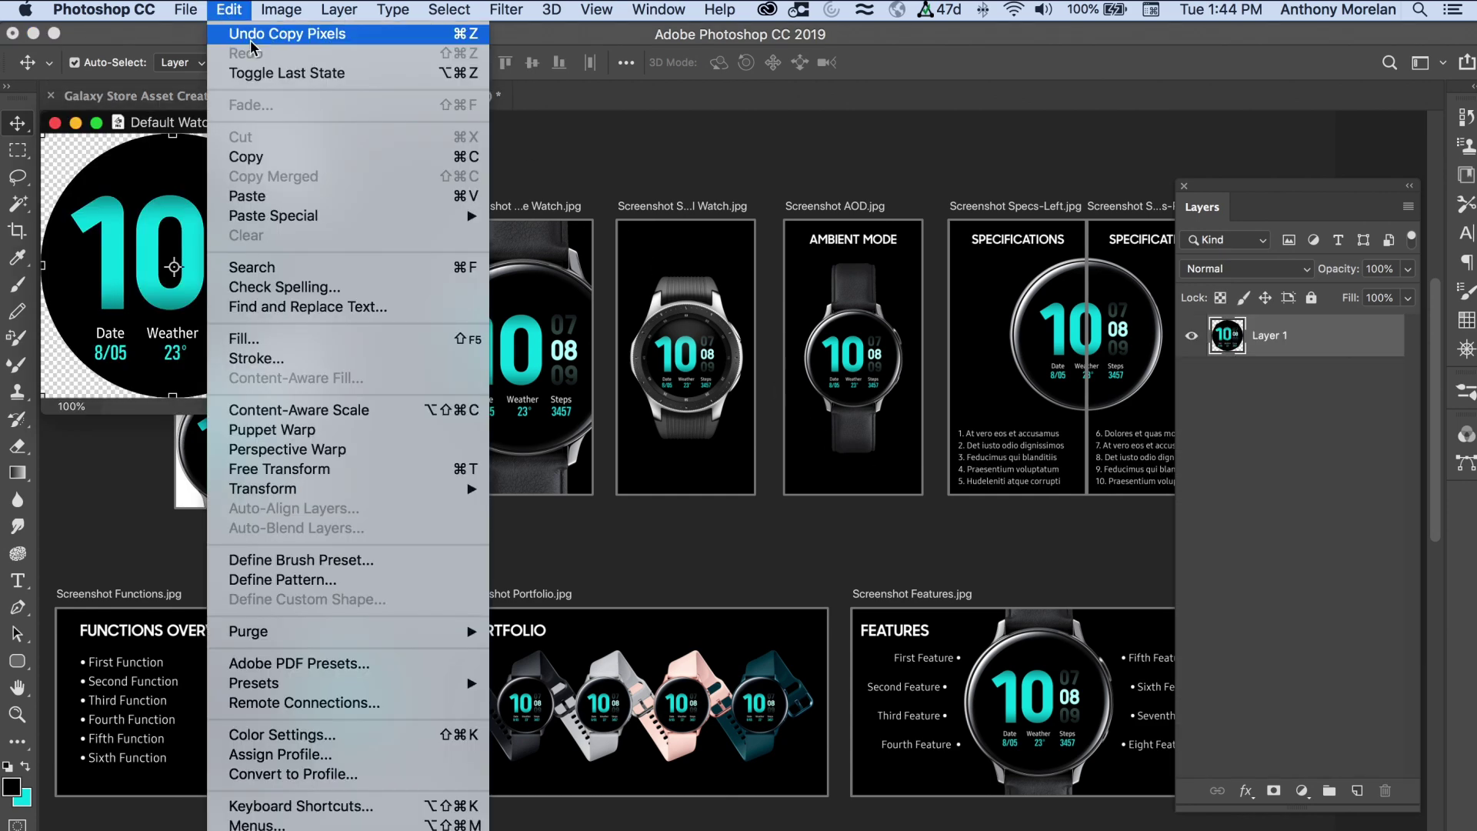
pyautogui.click(270, 199)
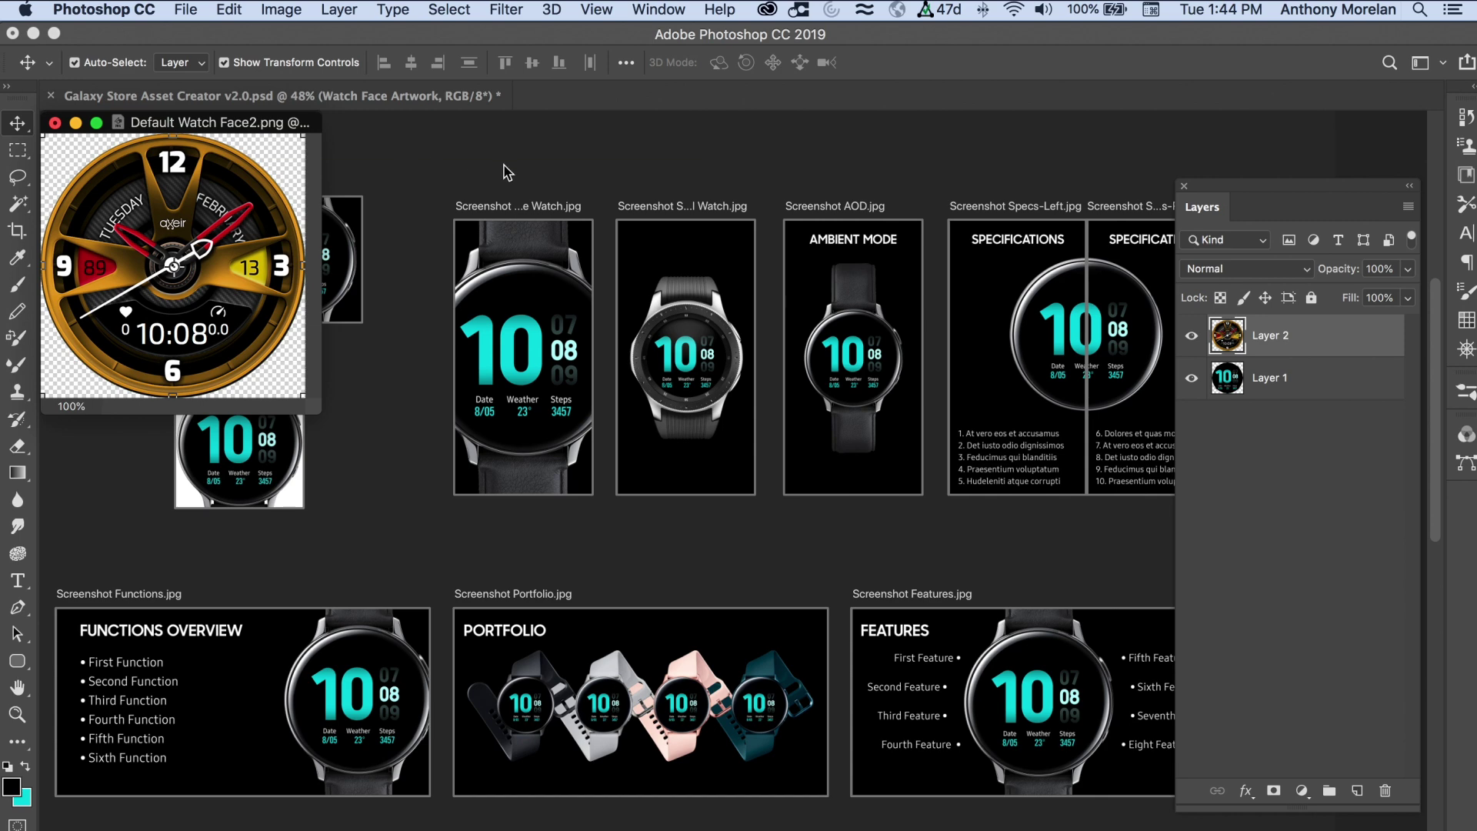
pyautogui.moveTo(1240, 378)
pyautogui.mouseDown()
pyautogui.moveTo(1326, 506)
pyautogui.moveTo(1384, 790)
pyautogui.mouseUp()
pyautogui.click(184, 10)
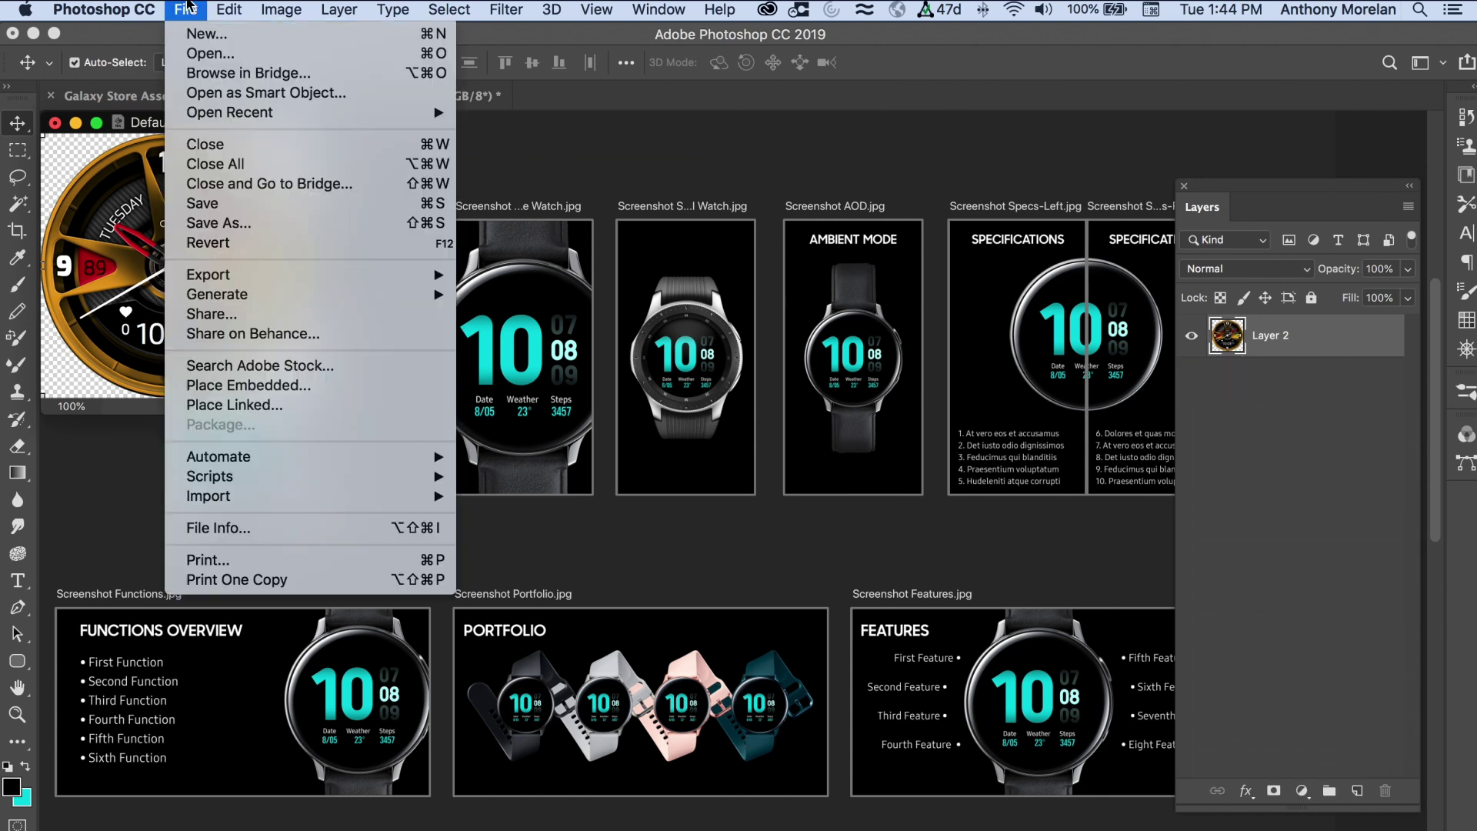
pyautogui.click(219, 199)
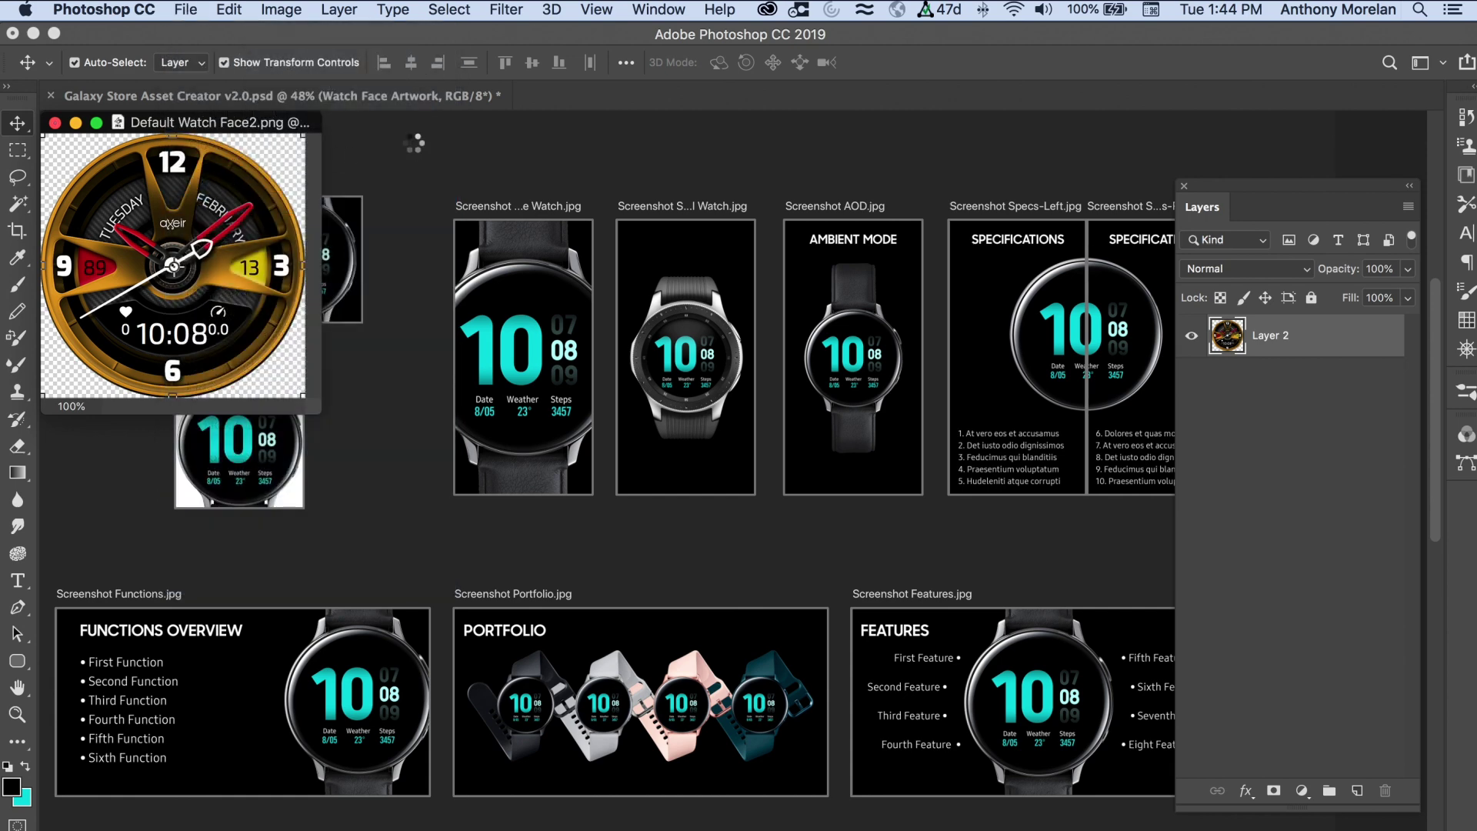
pyautogui.click(184, 10)
pyautogui.click(203, 147)
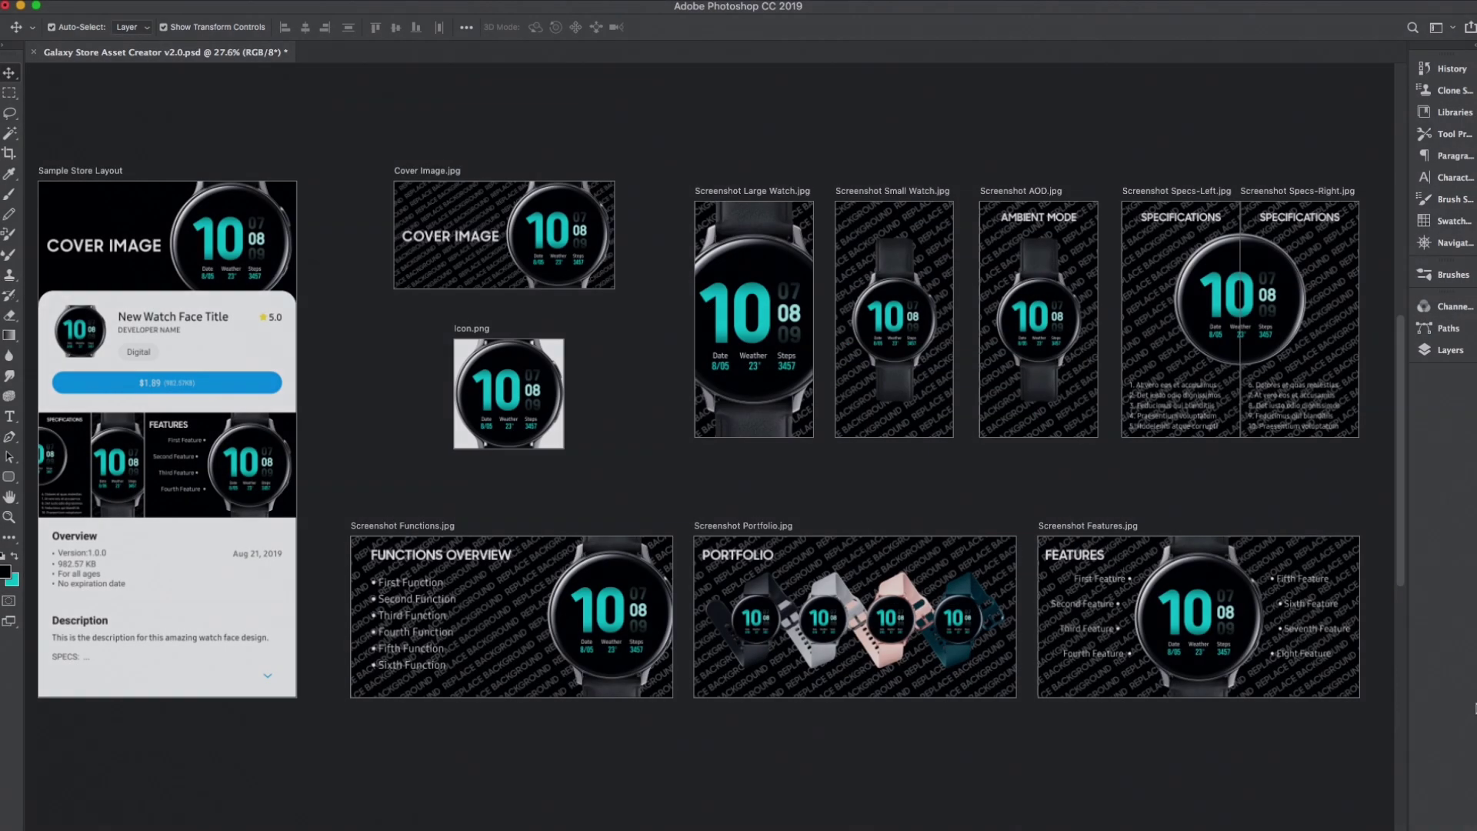
# Hide the Watermark layer and show Blue Texture under Cover Image.jpg > Background
pyautogui.click(1450, 350)
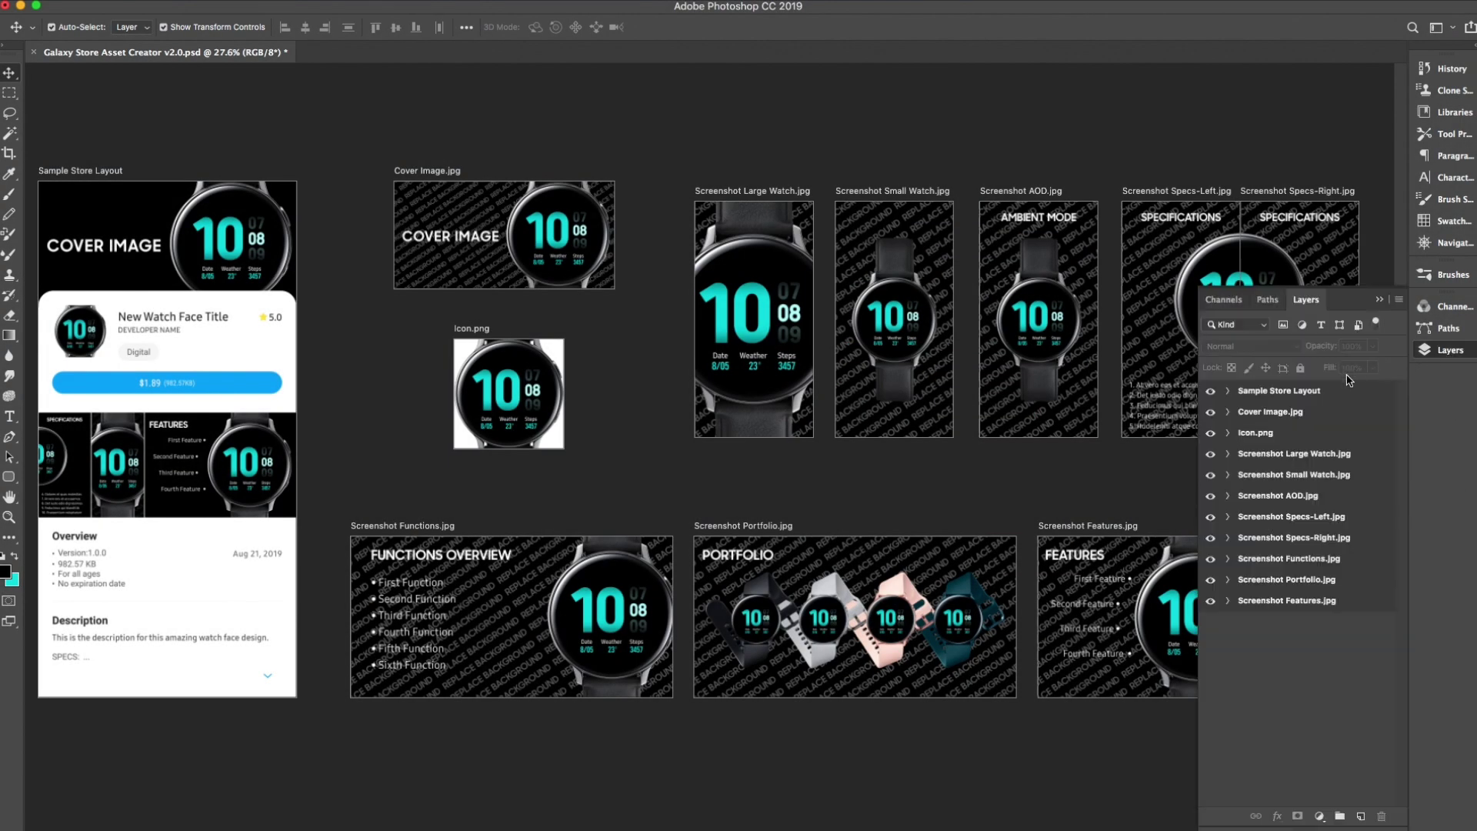
pyautogui.click(1226, 410)
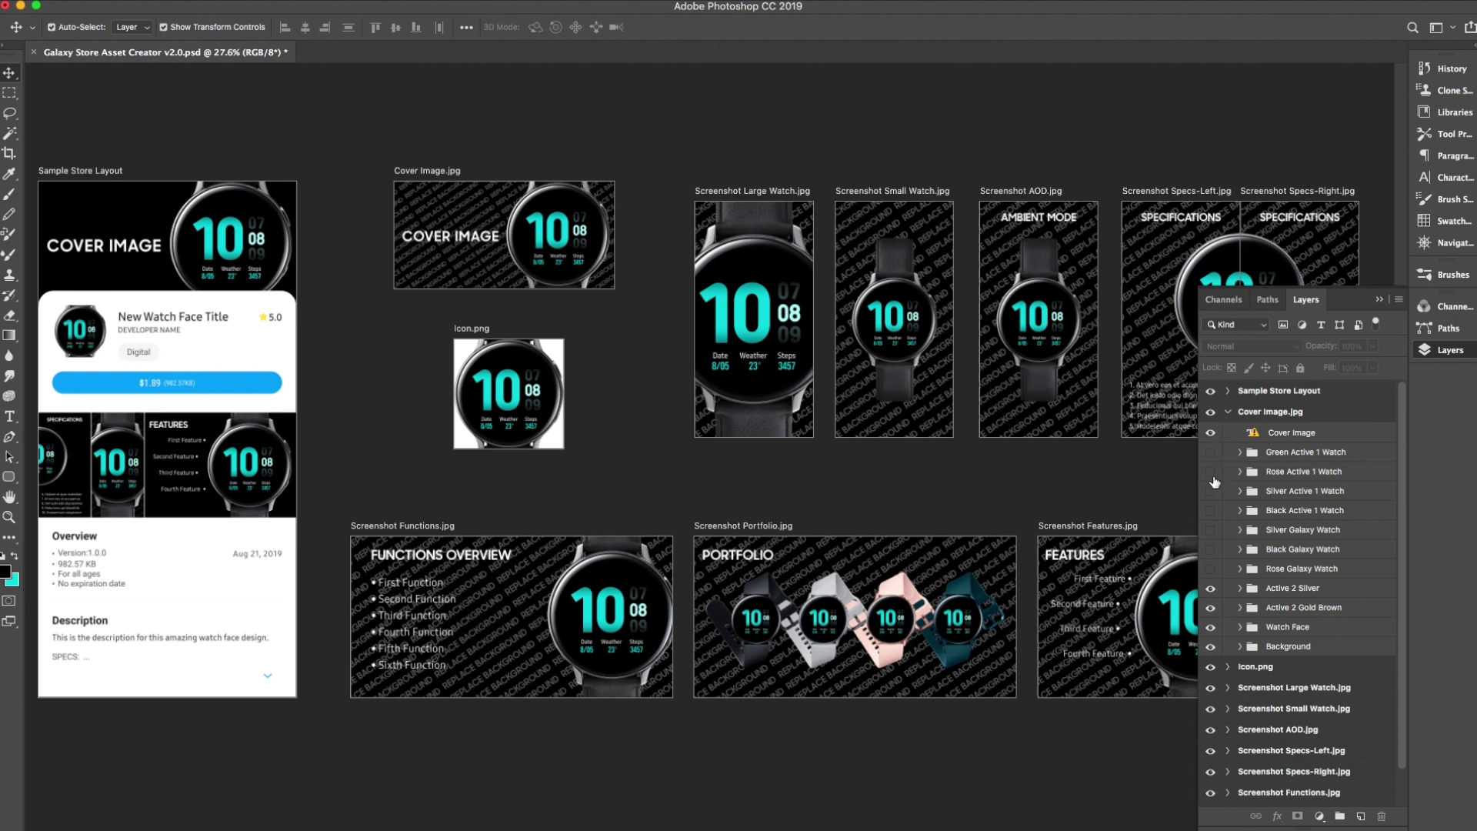
pyautogui.click(1242, 648)
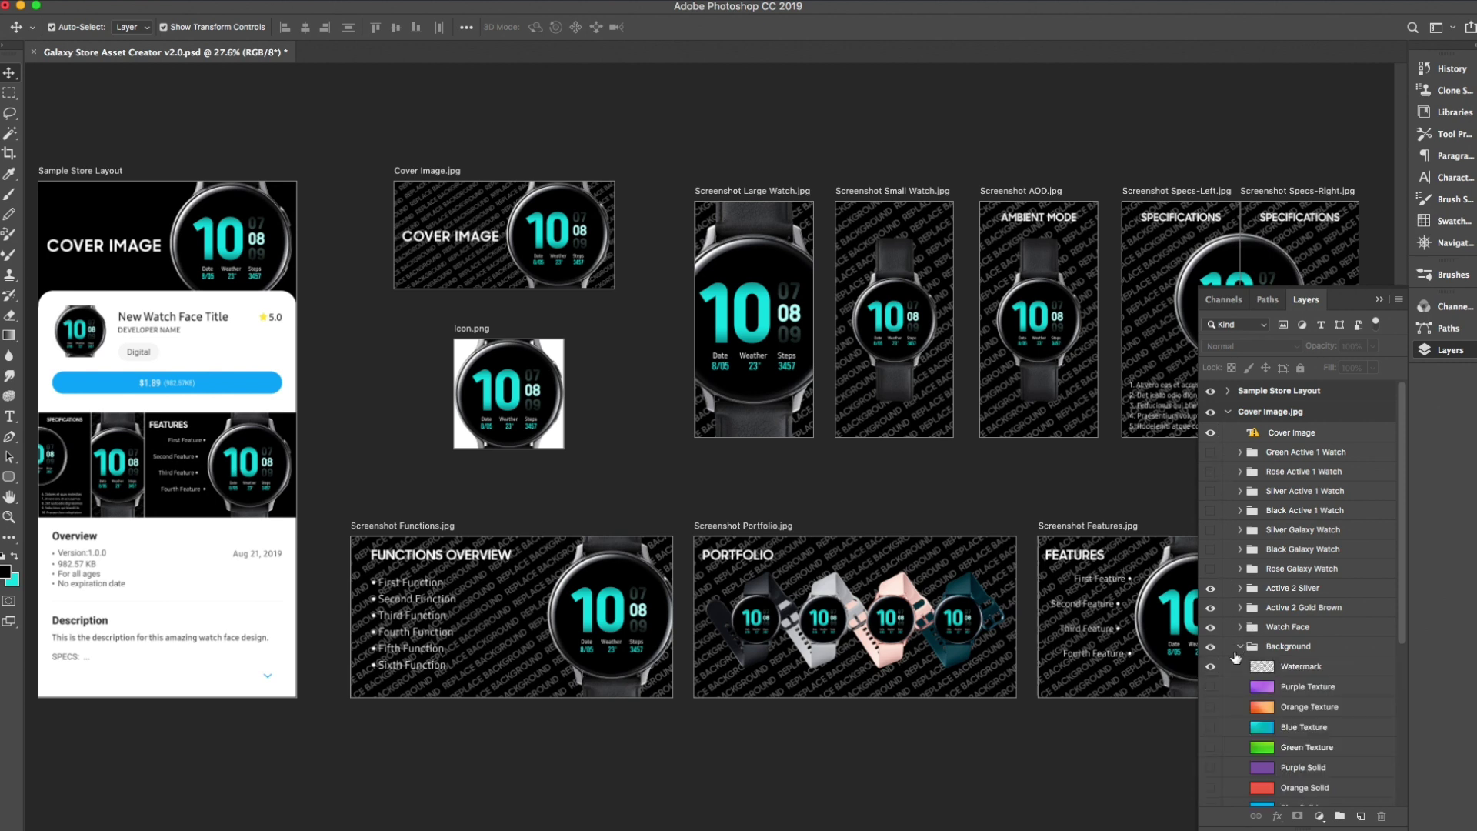
pyautogui.click(1211, 667)
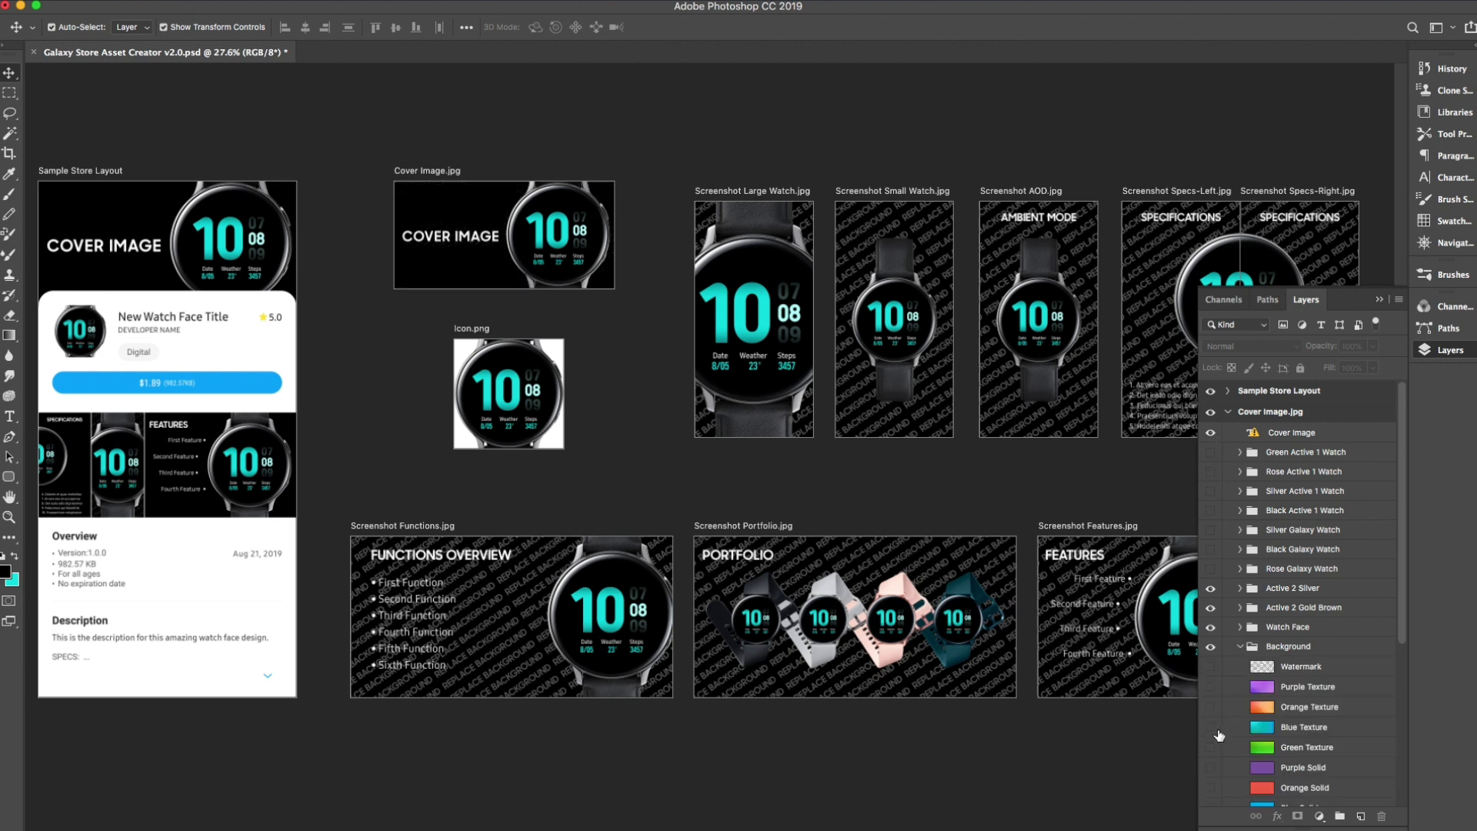
pyautogui.click(1211, 728)
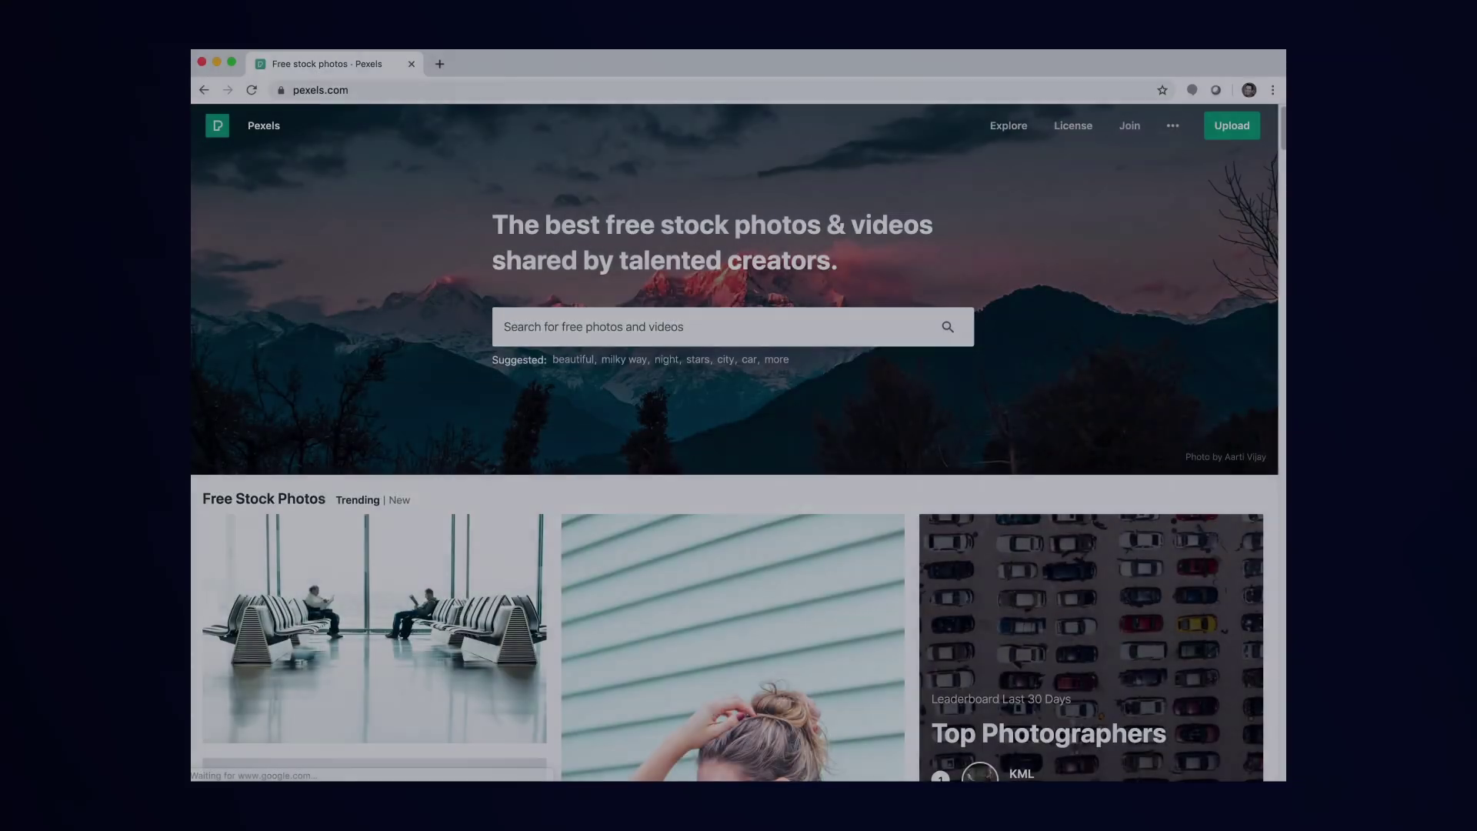
# Search Pexels for 'night road' and open the starry-sky road photo
pyautogui.click(693, 328)
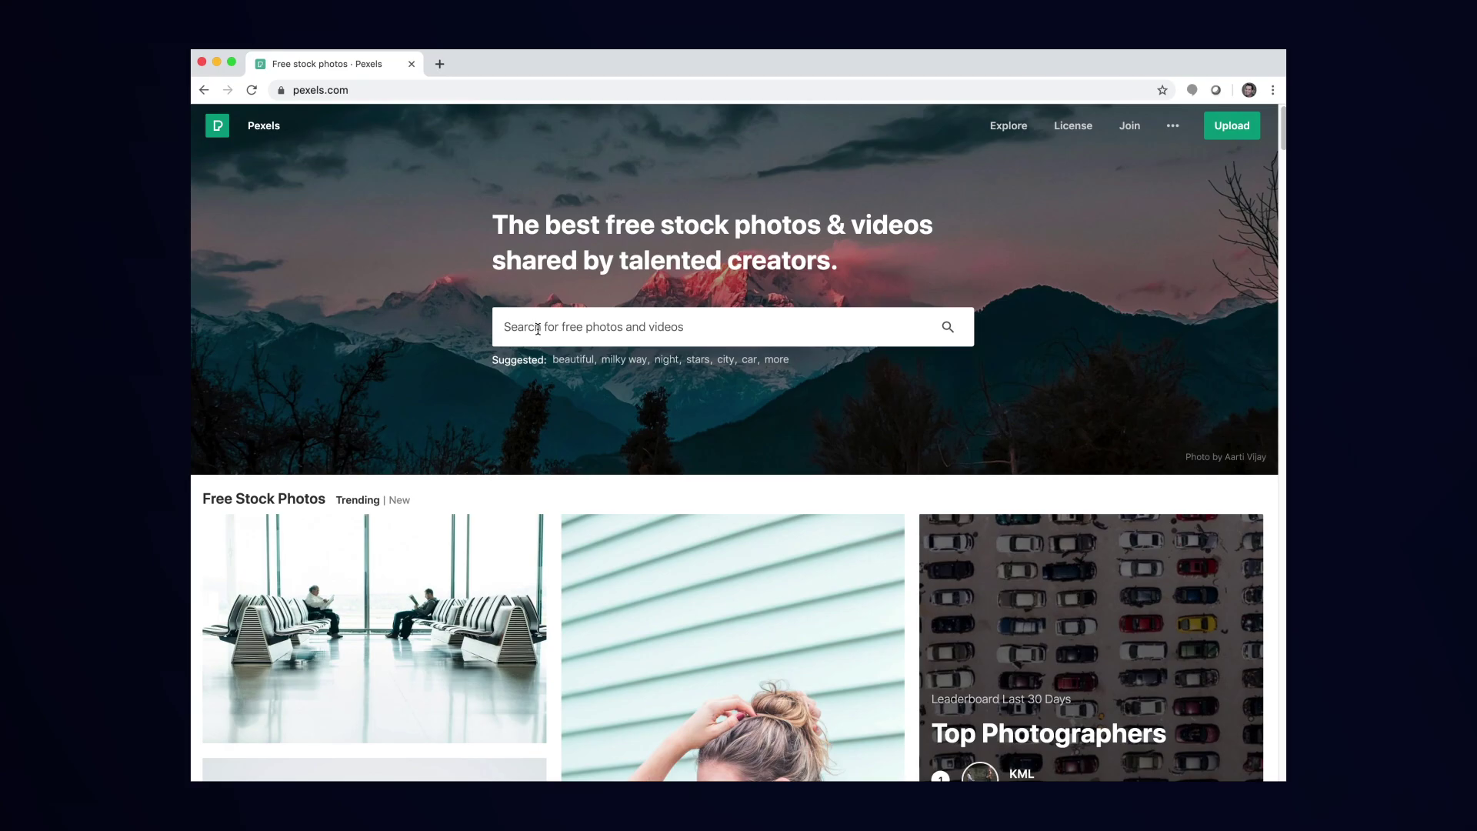
pyautogui.write('night road')
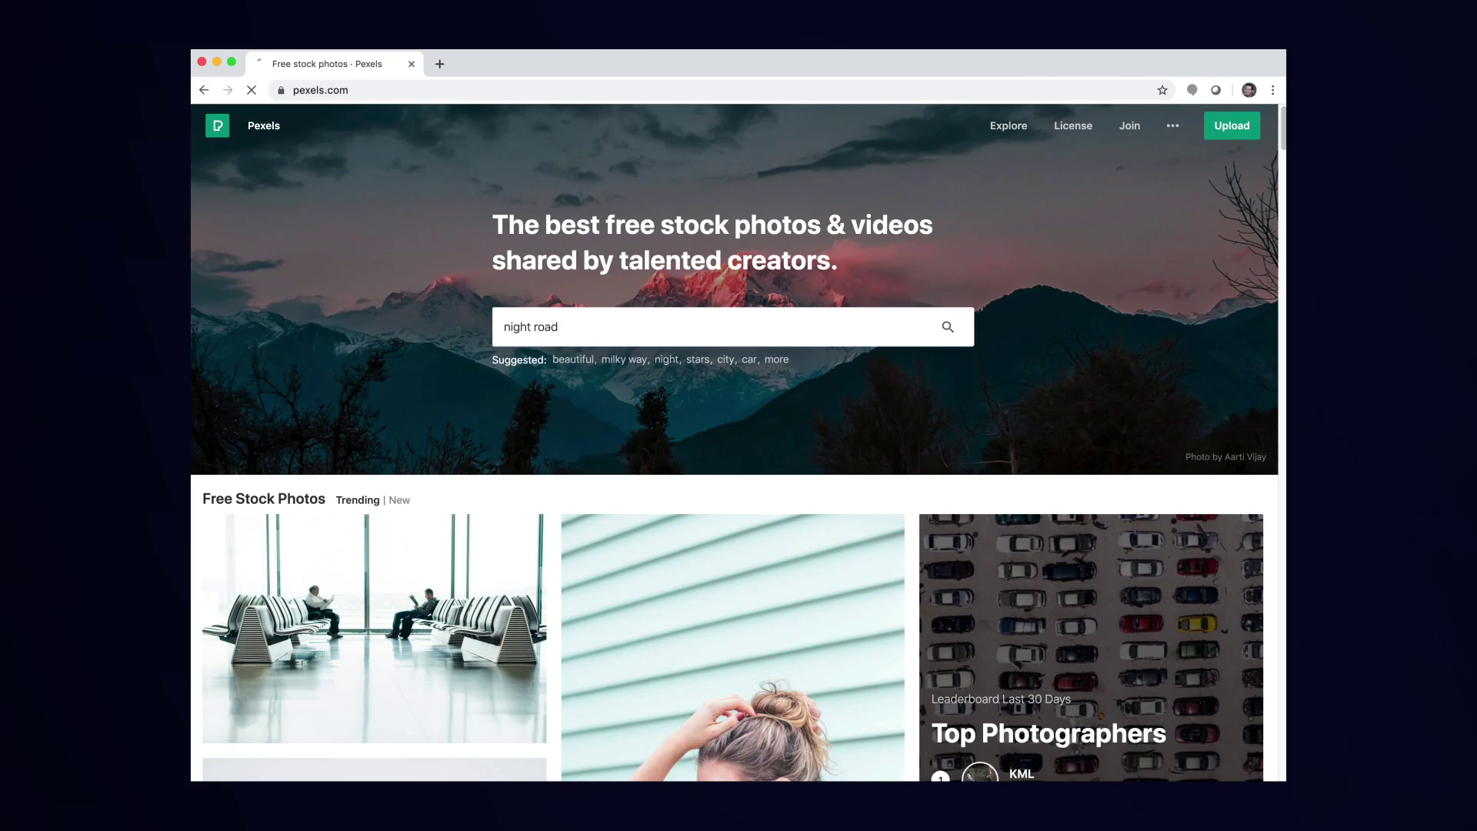
pyautogui.press('Return')
pyautogui.scroll(-5, 739, 462)
pyautogui.scroll(-10, 740, 463)
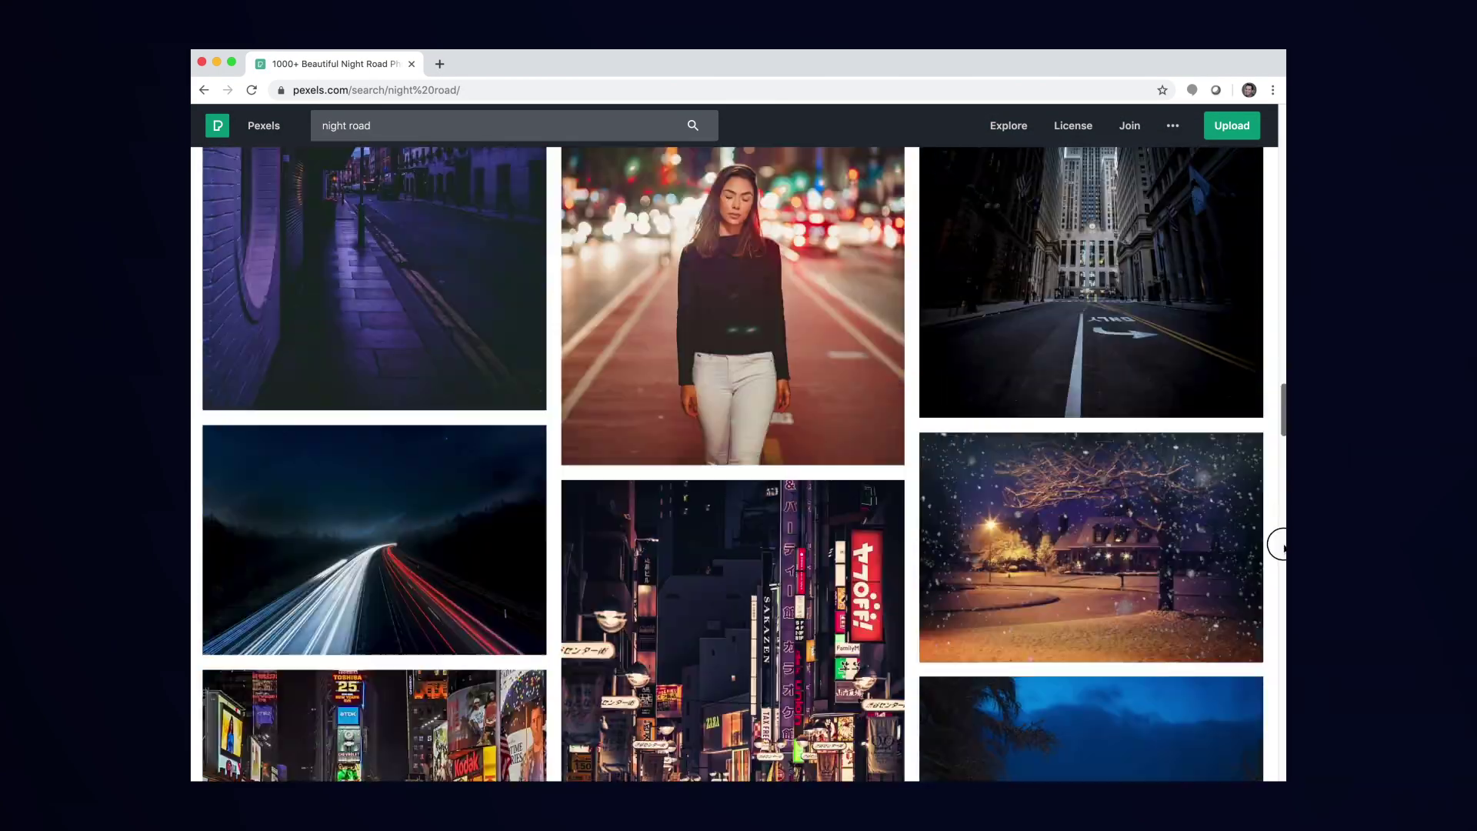
pyautogui.scroll(-10, 739, 462)
pyautogui.scroll(-8, 739, 462)
pyautogui.click(739, 520)
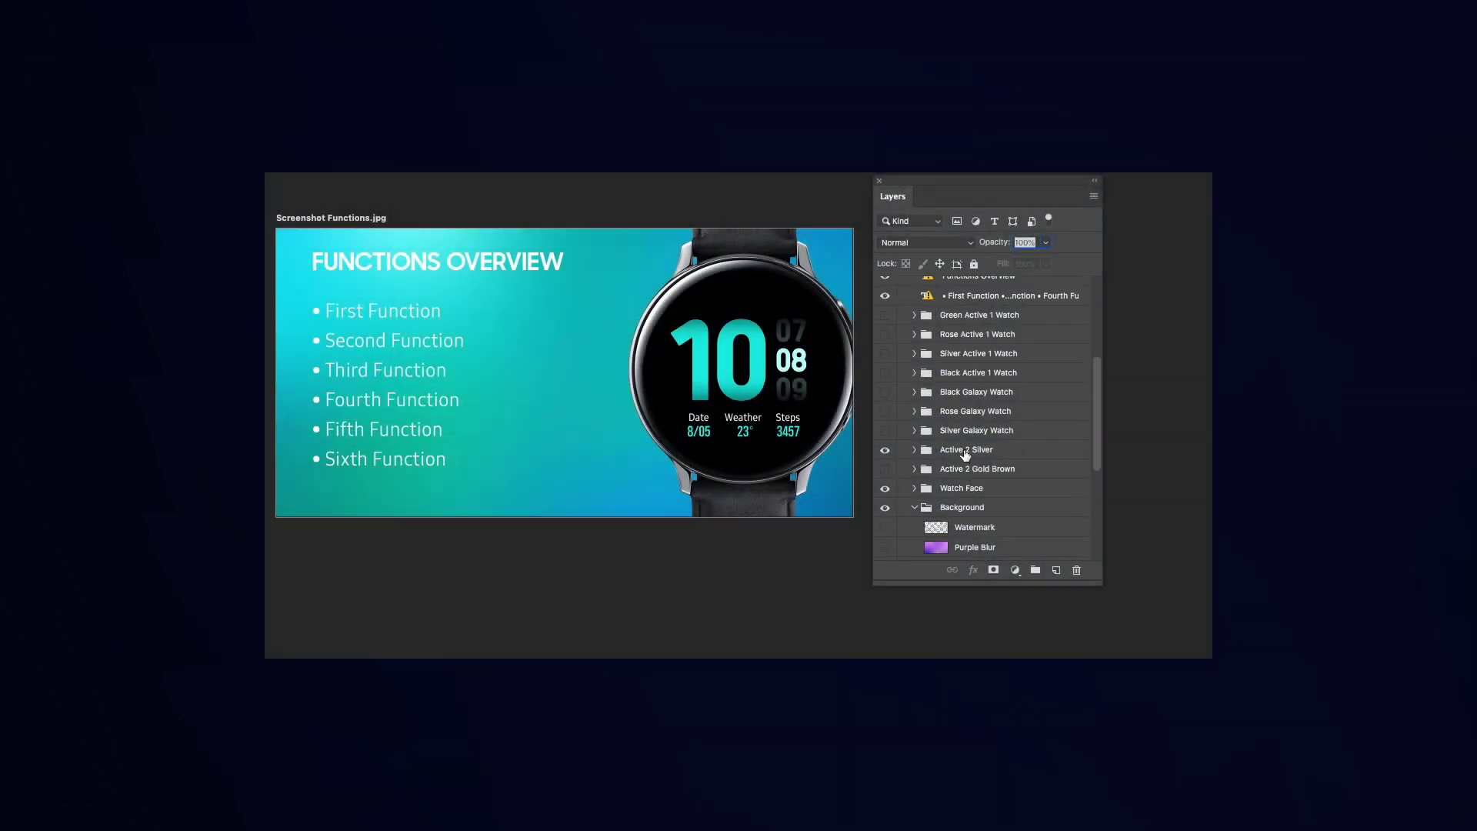
# Hide the Silver watch bodies so only the Green Active 1 Watch is visible
pyautogui.click(884, 450)
pyautogui.click(884, 431)
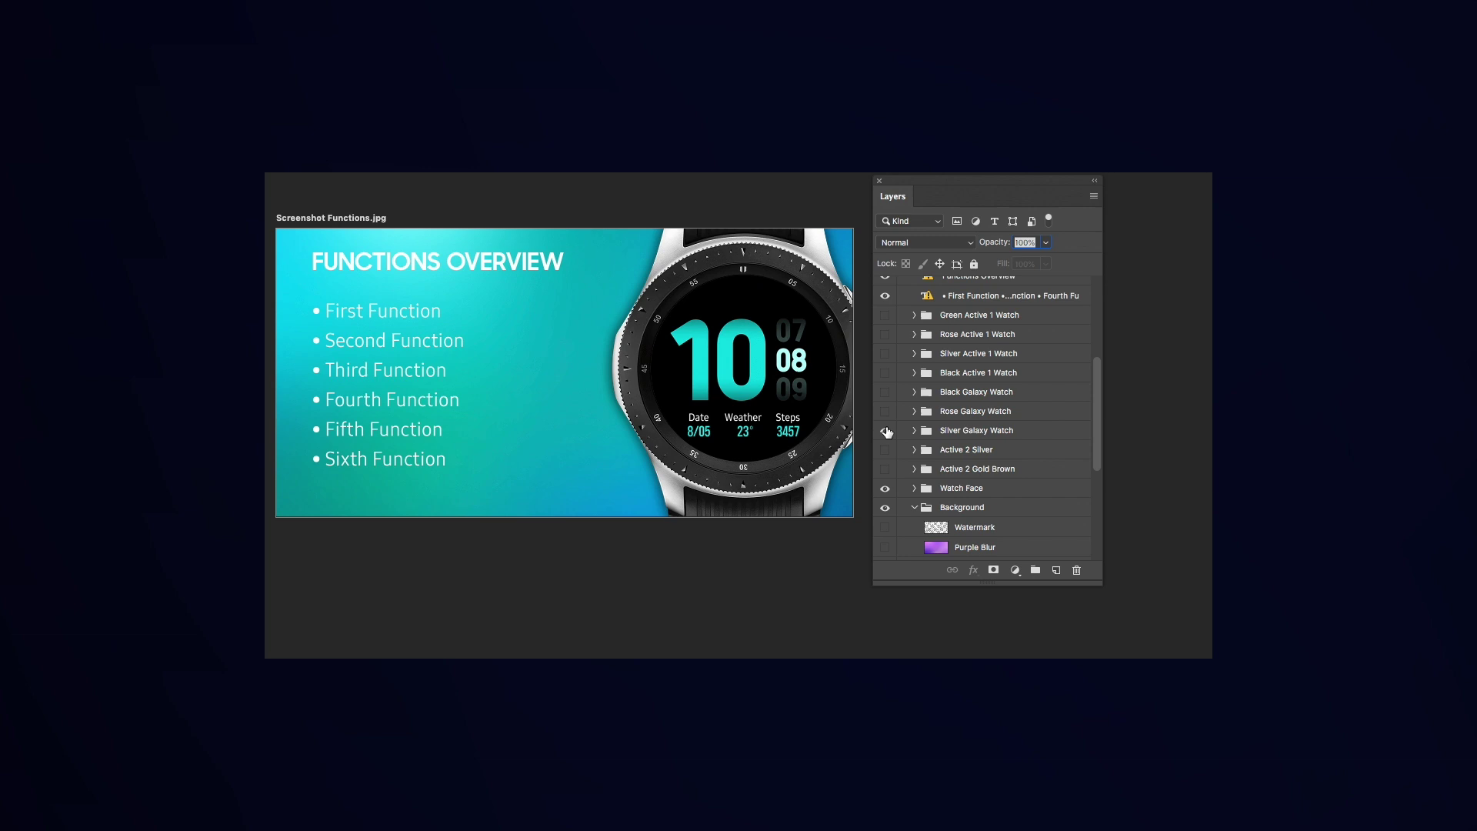
pyautogui.click(886, 432)
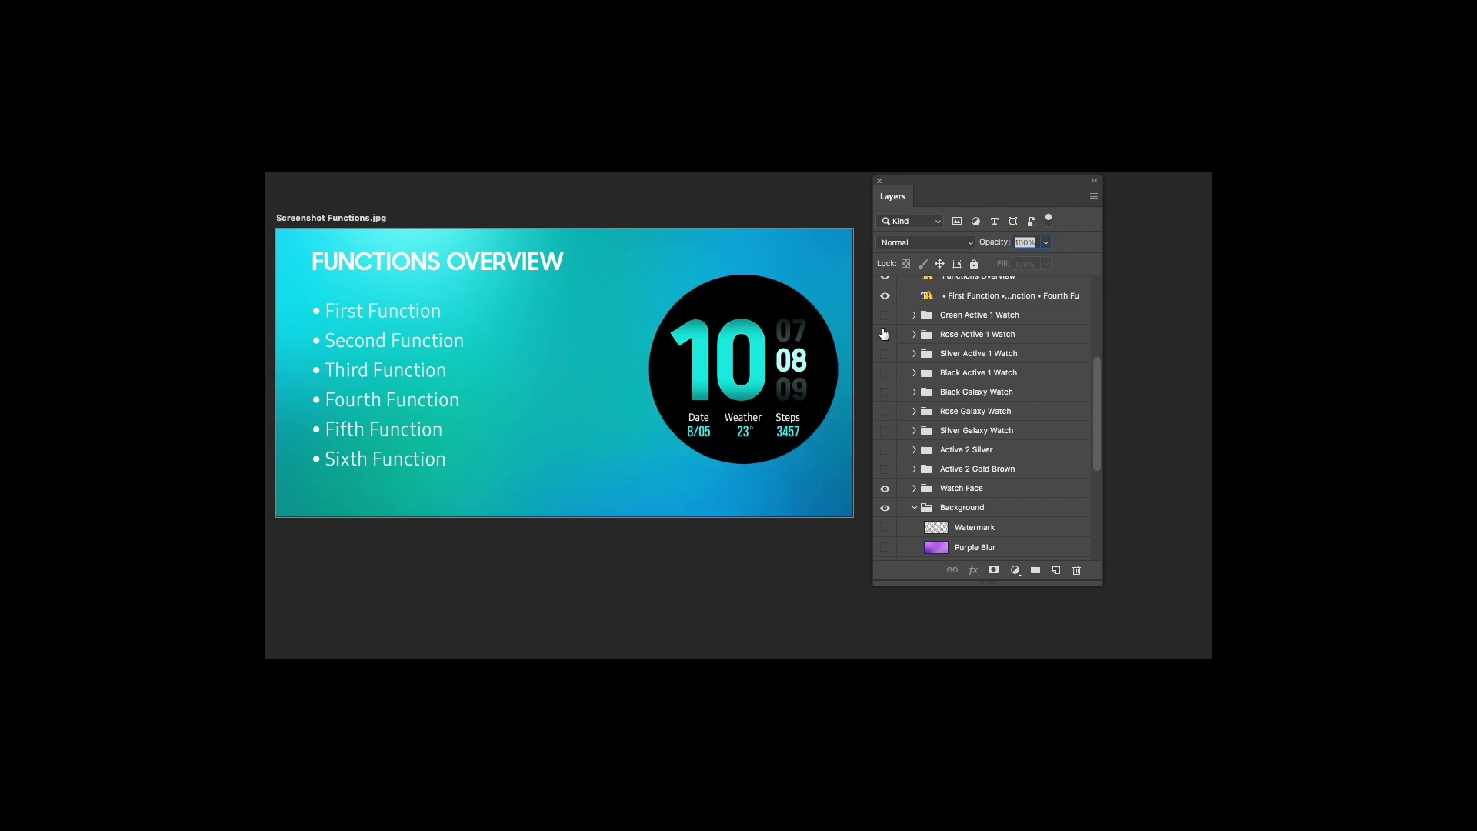
pyautogui.click(885, 316)
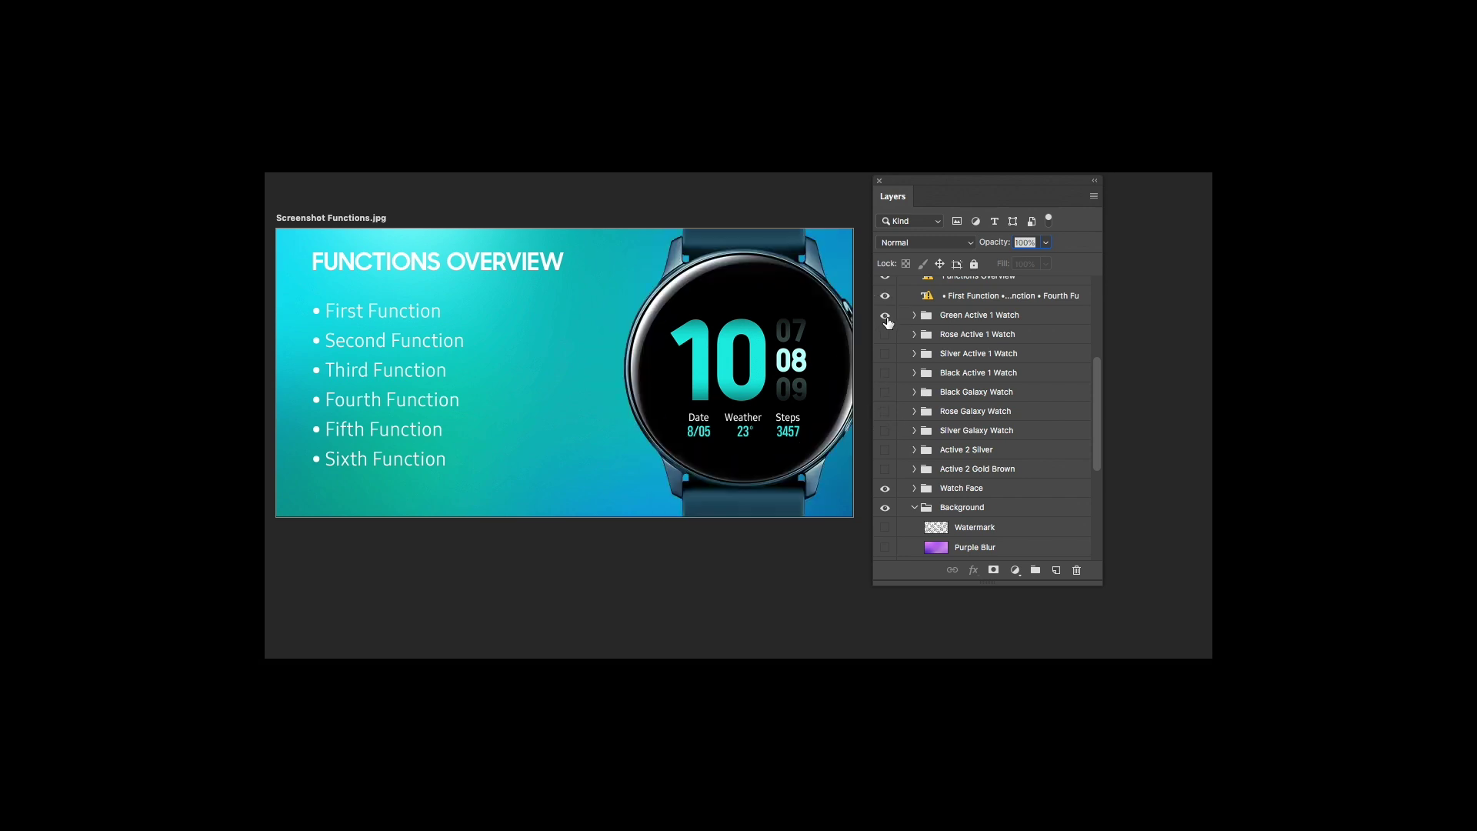
# Replace the placeholder function text with pasted lines, Large Numeric Hour through Step Counter
pyautogui.doubleClick(444, 404)
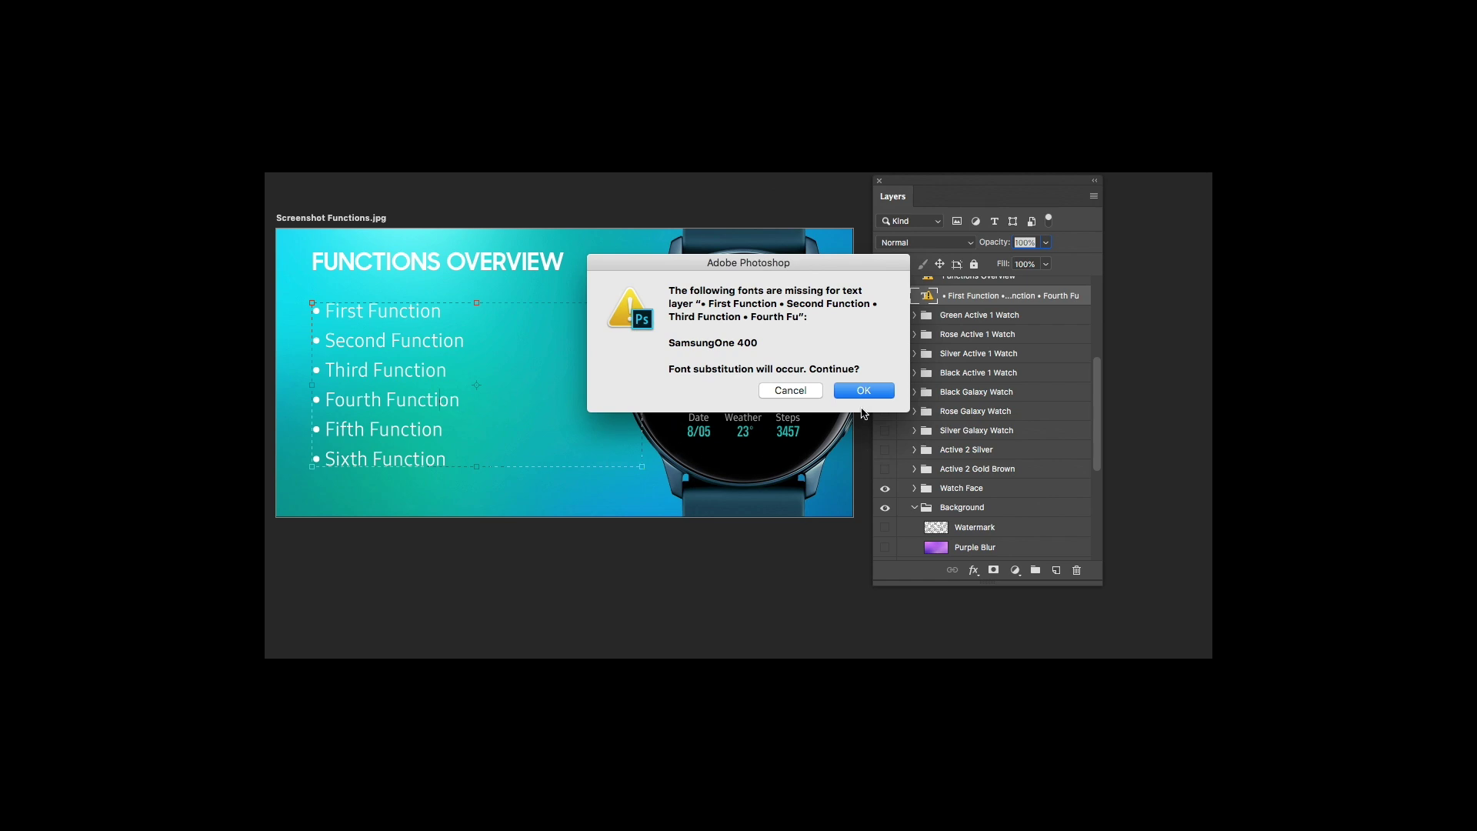
pyautogui.click(864, 390)
pyautogui.hotkey('ctrl', 'a')
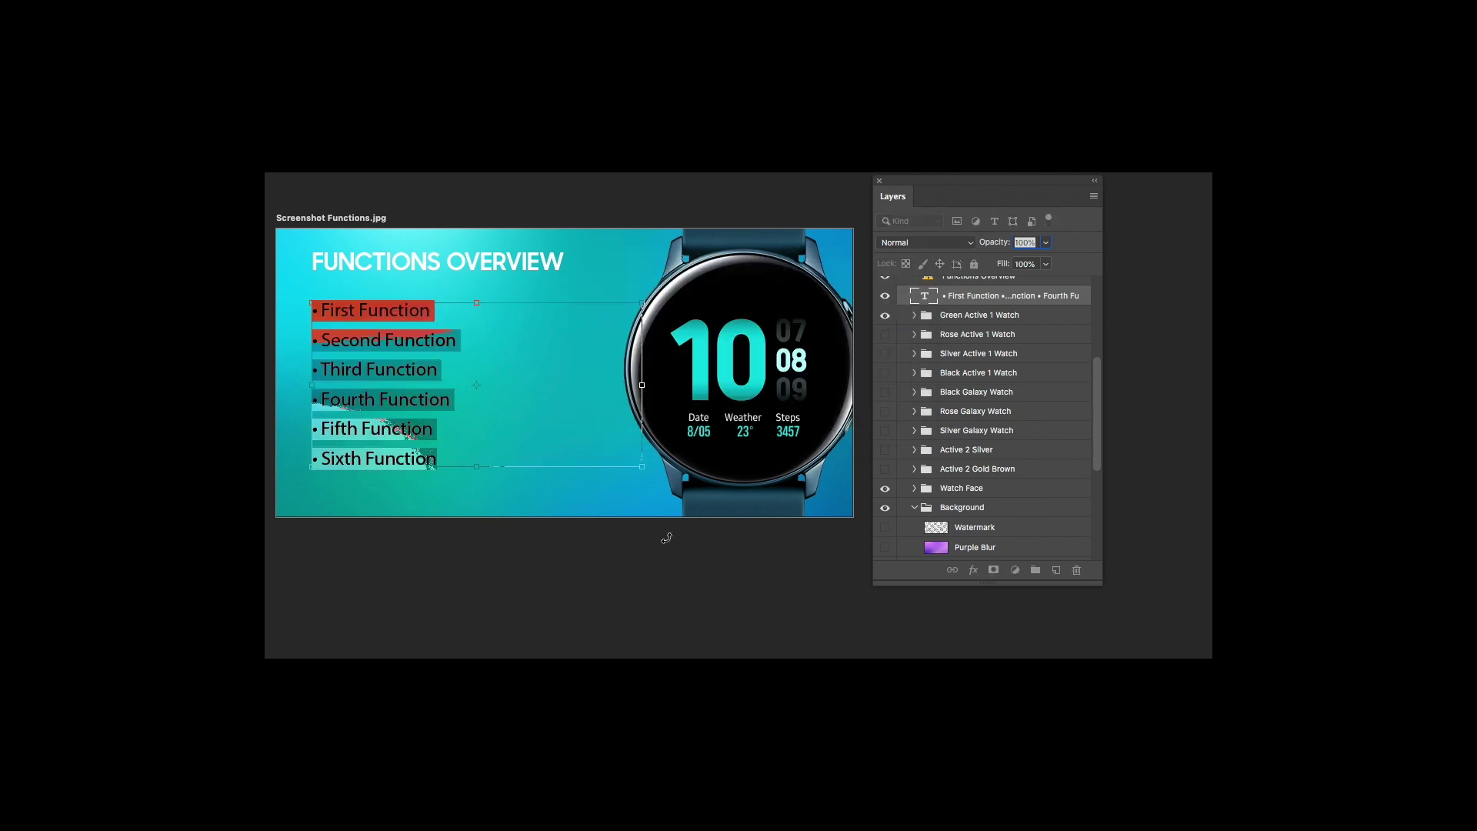
pyautogui.write('• Large Numeric Hour • Rotating Minutes • Current Date • Weather Temperature • Step Counter')
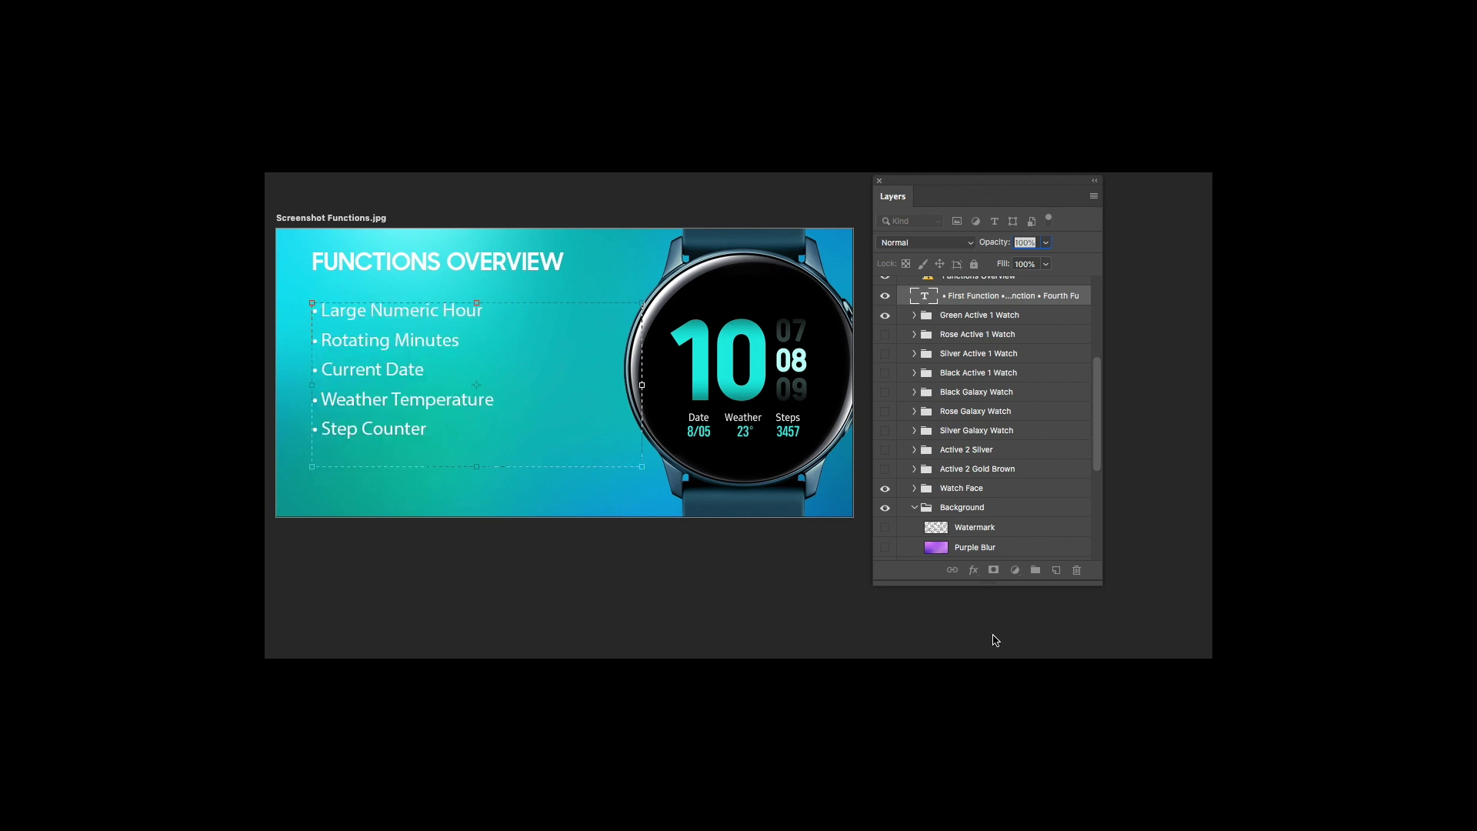
pyautogui.click(1053, 509)
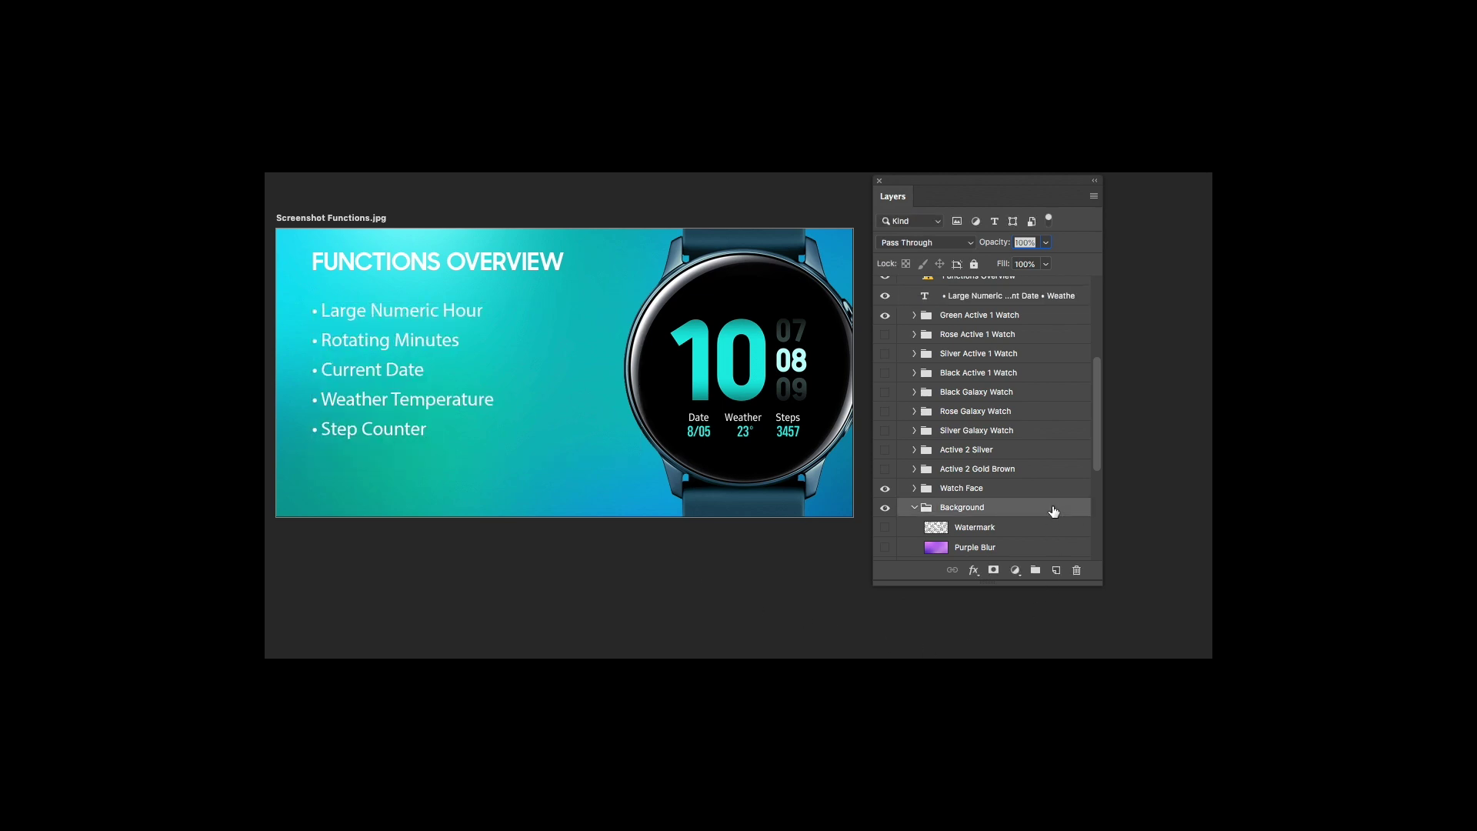